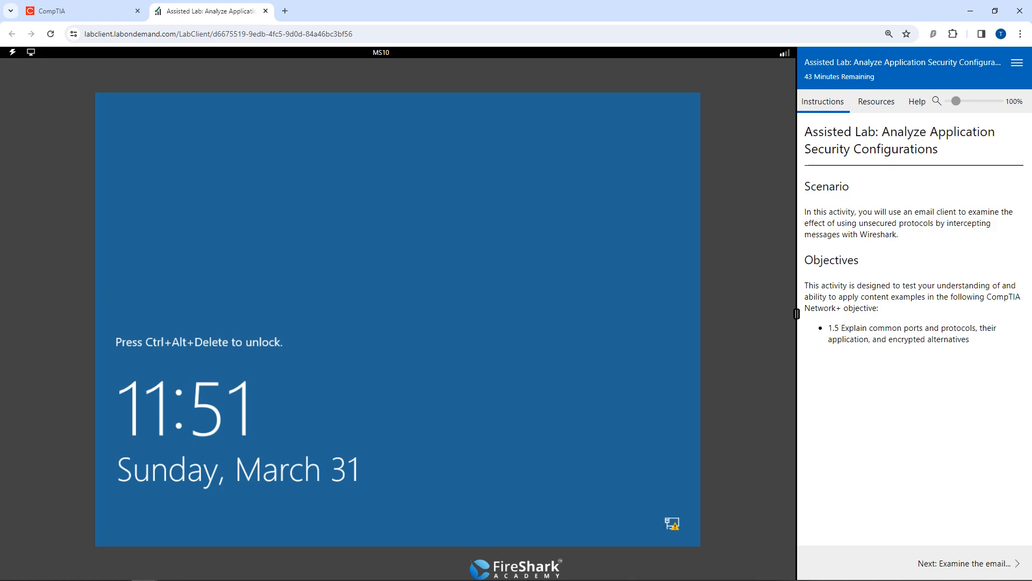
Open the lab's email server exercise and sign in to the MS10 VM with the account password.
{"action": "left_click", "coordinate": [965, 562]}
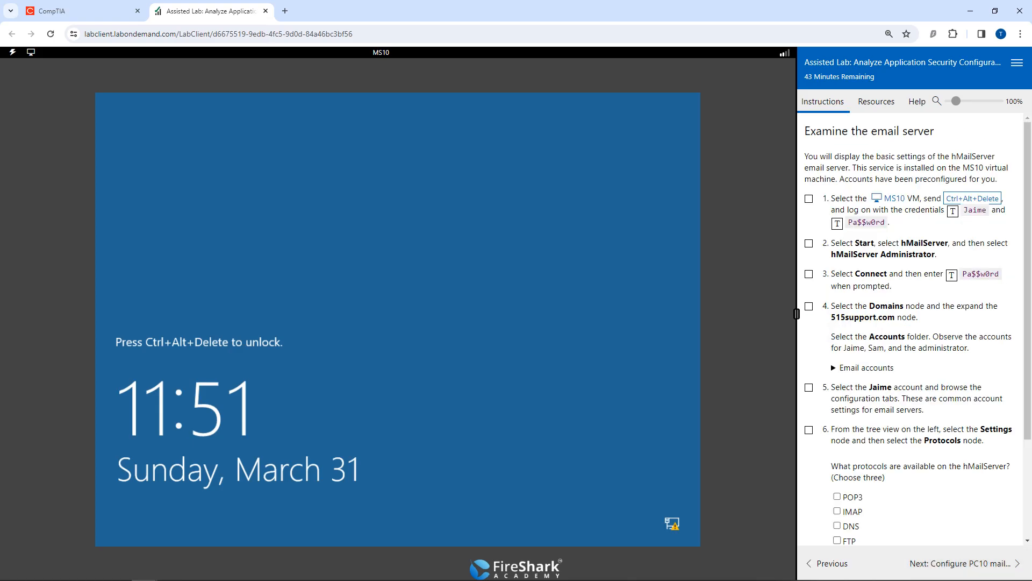
{"action": "left_click", "coordinate": [973, 198]}
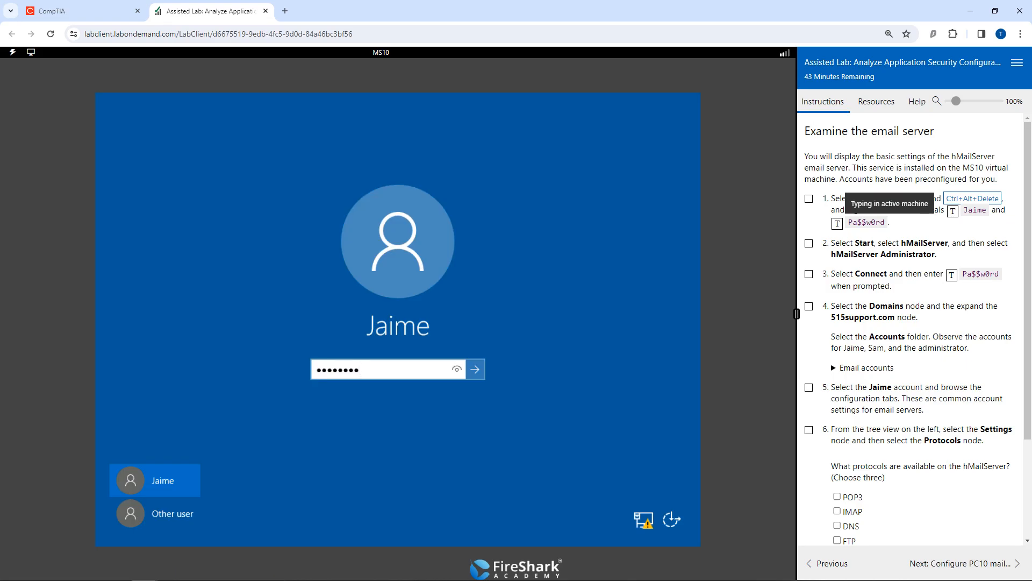
{"action": "key", "text": "BackSpace"}
{"action": "key", "text": "BackSpace"}
{"action": "key", "text": "BackSpace"}
{"action": "key", "text": "BackSpace"}
{"action": "key", "text": "BackSpace"}
{"action": "key", "text": "BackSpace"}
{"action": "key", "text": "BackSpace"}
{"action": "key", "text": "BackSpace"}
{"action": "key", "text": "BackSpace"}
{"action": "key", "text": "BackSpace"}
{"action": "key", "text": "BackSpace"}
{"action": "key", "text": "BackSpace"}
{"action": "key", "text": "BackSpace"}
{"action": "key", "text": "BackSpace"}
{"action": "key", "text": "BackSpace"}
{"action": "key", "text": "BackSpace"}
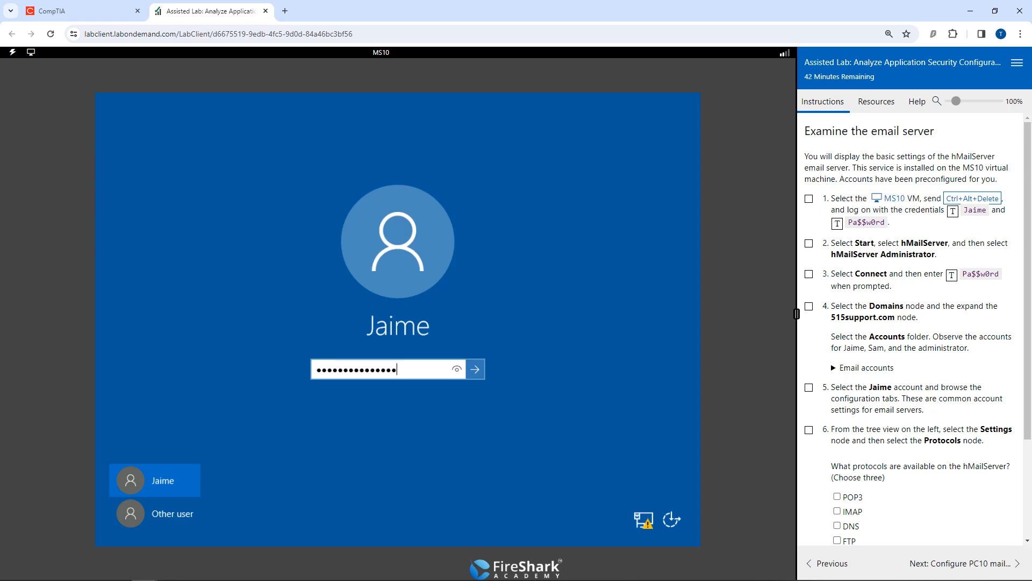
{"action": "left_click", "coordinate": [837, 224]}
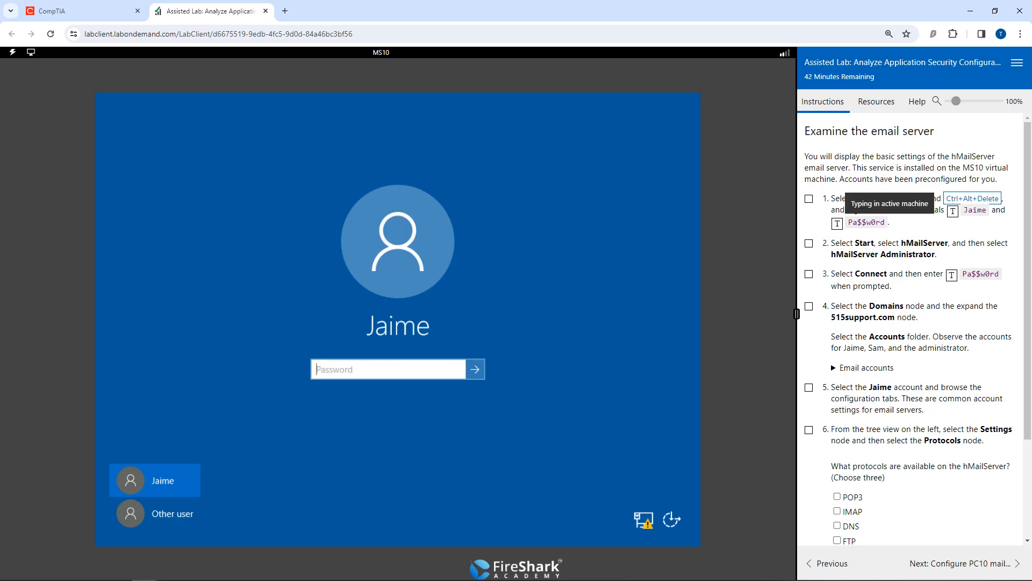
{"action": "key", "text": "Return"}
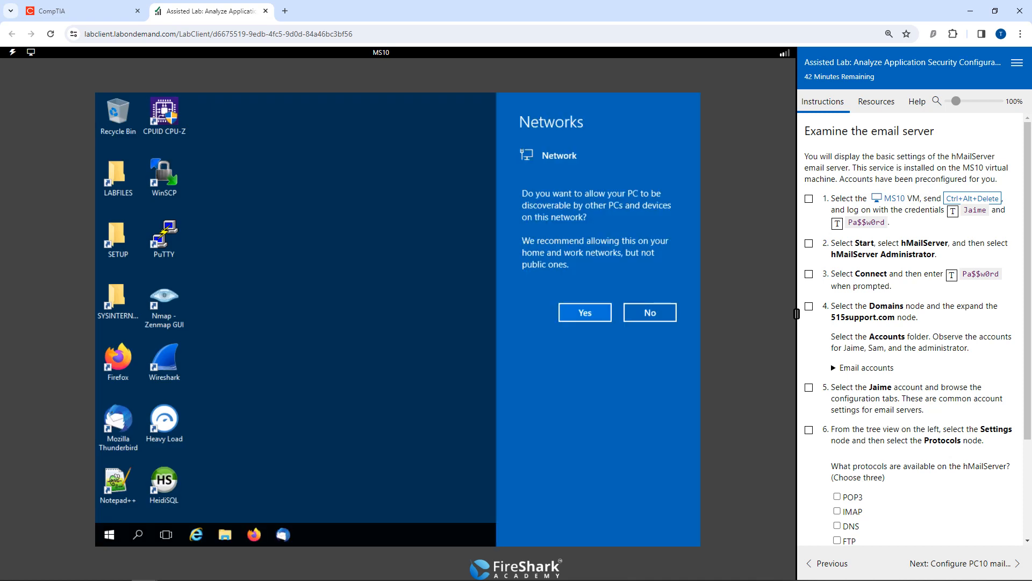
Decline making the PC discoverable on the network and close Server Manager.
{"action": "left_click", "coordinate": [650, 312]}
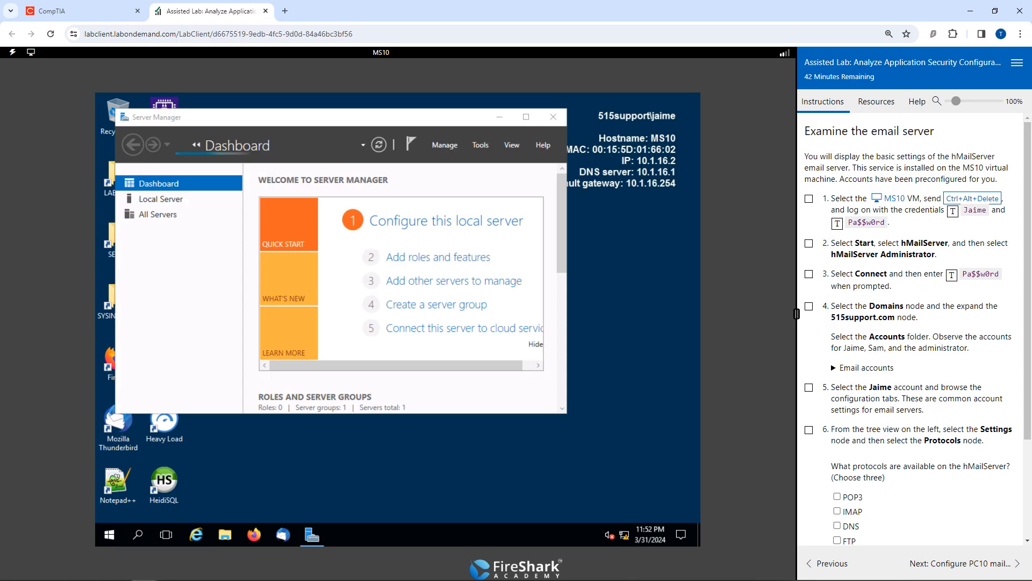
{"action": "left_click", "coordinate": [553, 117]}
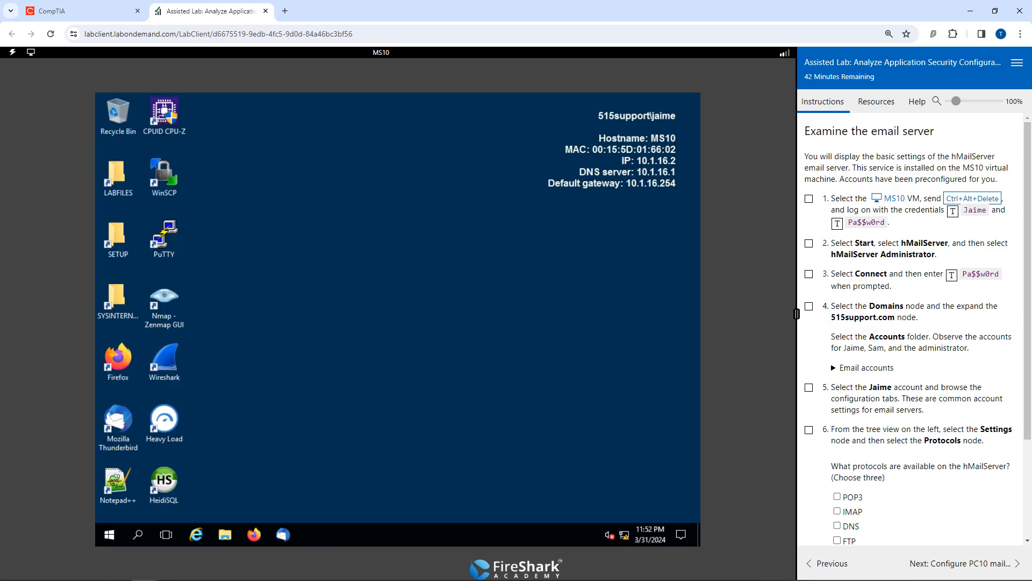
Launch hMailServer Administrator and connect to localhost with the hMailServer password.
{"action": "left_click", "coordinate": [109, 534]}
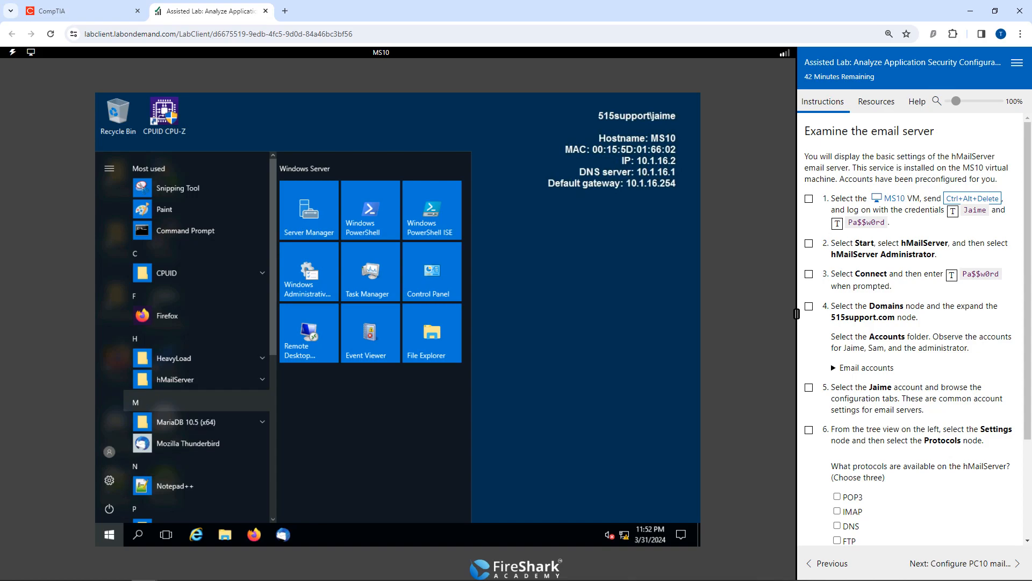
{"action": "left_click", "coordinate": [183, 380]}
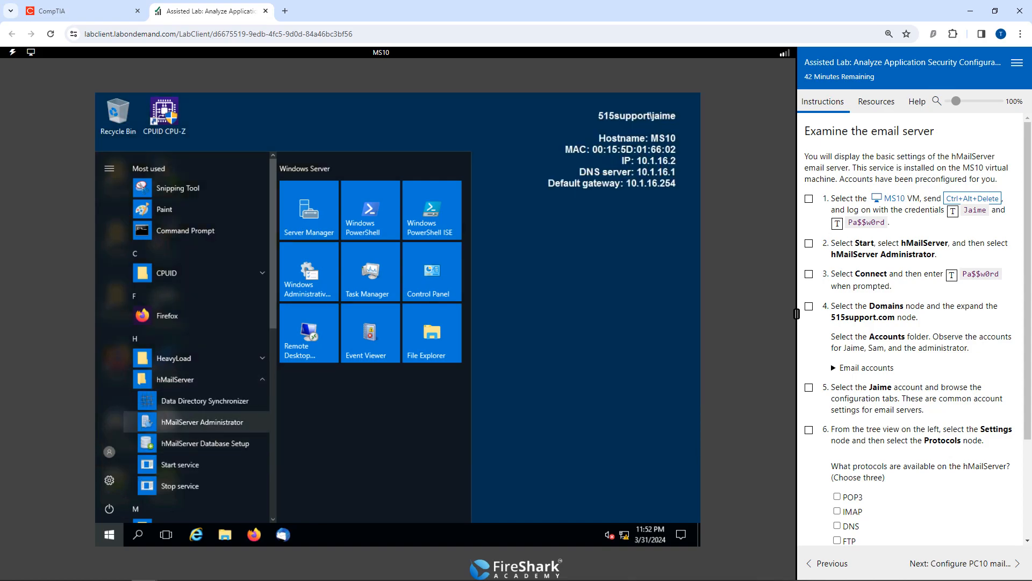
{"action": "left_click", "coordinate": [203, 422]}
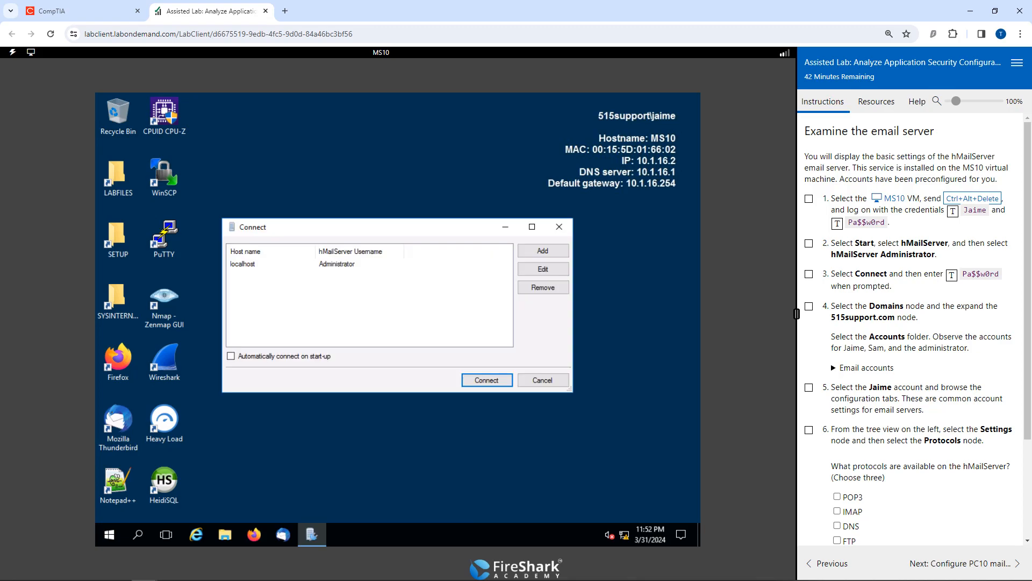
{"action": "left_click", "coordinate": [486, 379]}
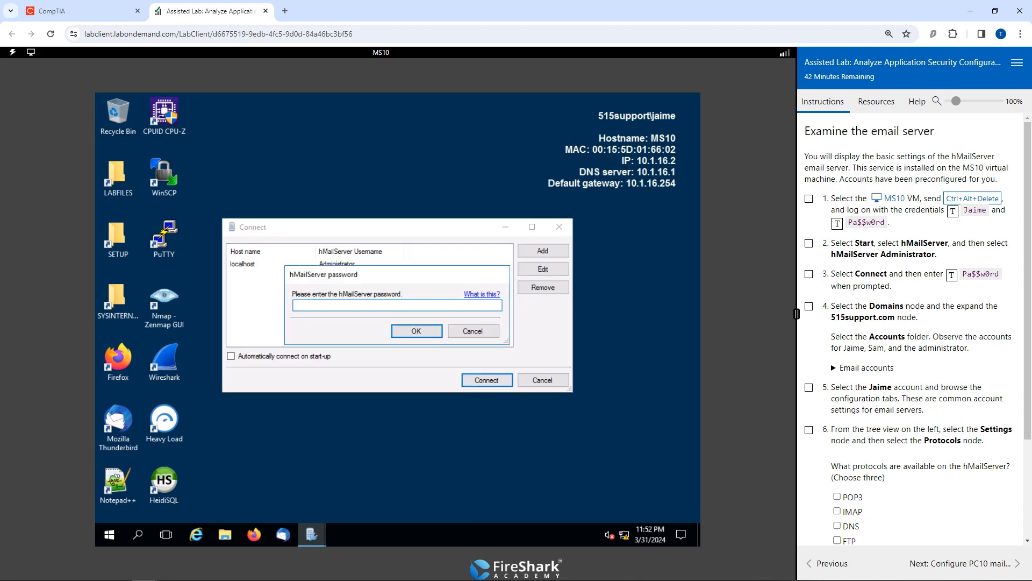
{"action": "left_click", "coordinate": [980, 274]}
{"action": "key", "text": "Return"}
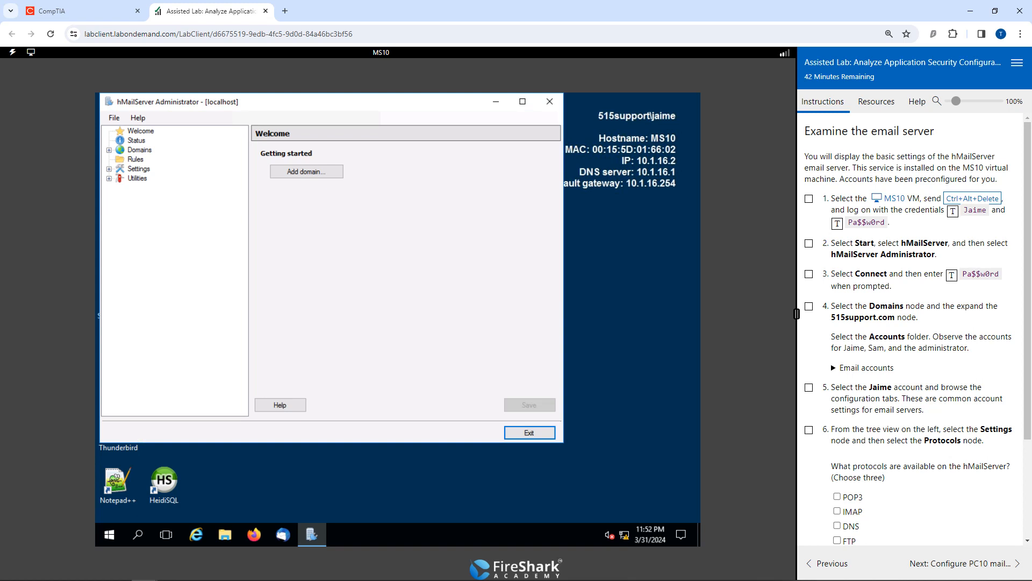
Examine the accounts of the 515support.com domain and open the signed-in user's mail account settings.
{"action": "left_click", "coordinate": [139, 150]}
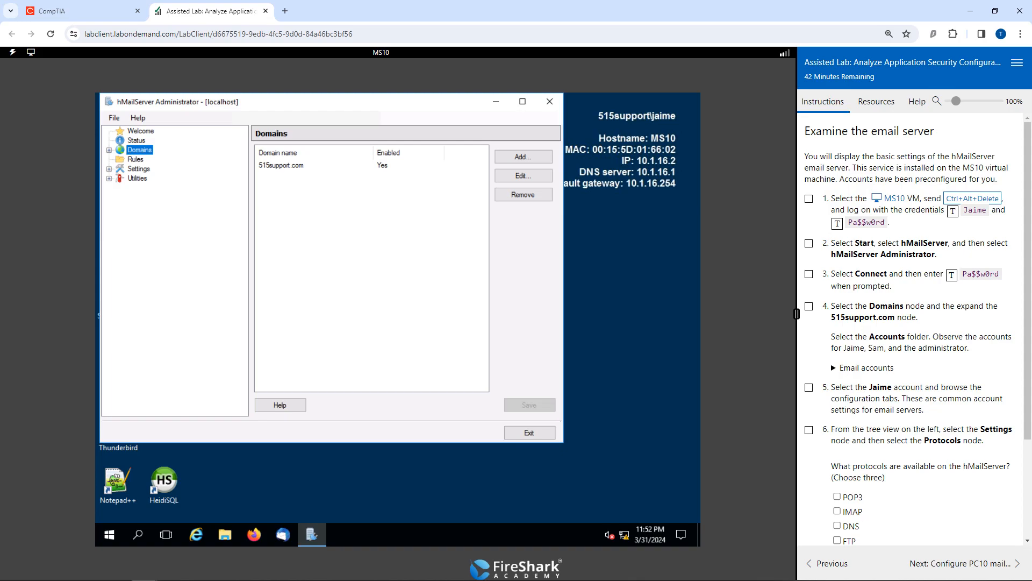
{"action": "double_click", "coordinate": [281, 165]}
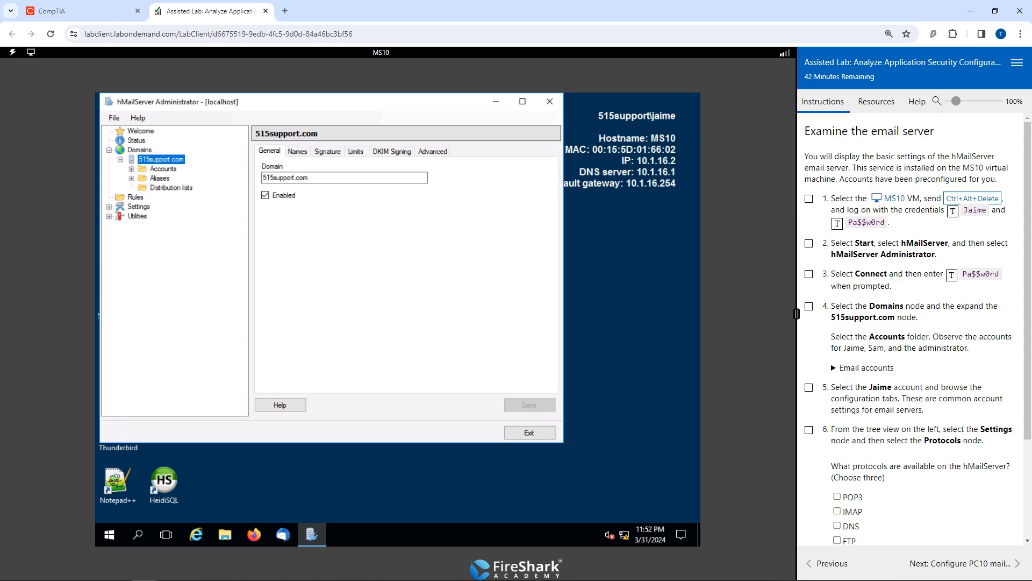
{"action": "left_click", "coordinate": [163, 169]}
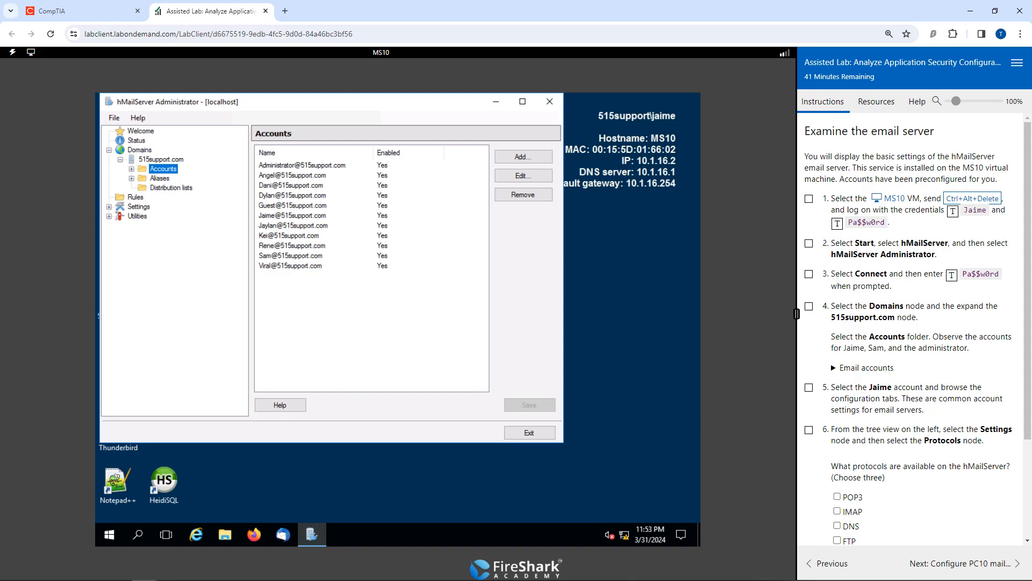
{"action": "left_click", "coordinate": [293, 216]}
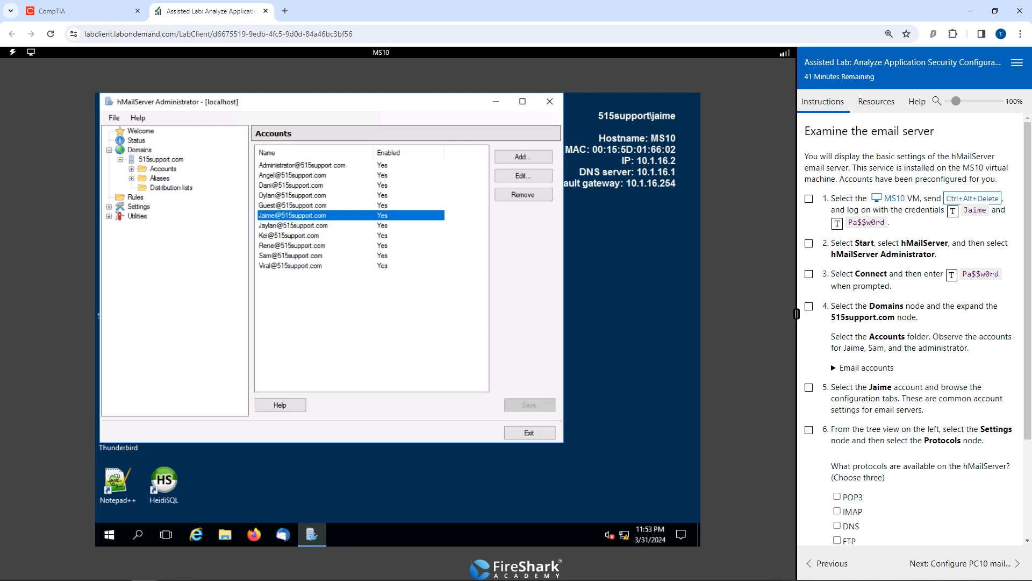
{"action": "double_click", "coordinate": [292, 216]}
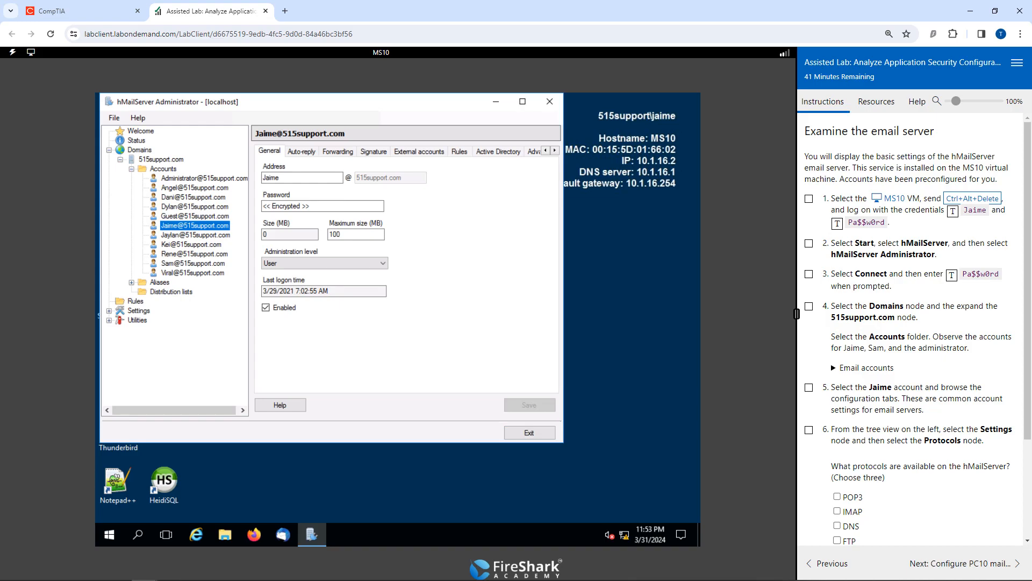
Expand the hMailServer settings and examine which protocols are available.
{"action": "left_click", "coordinate": [139, 311]}
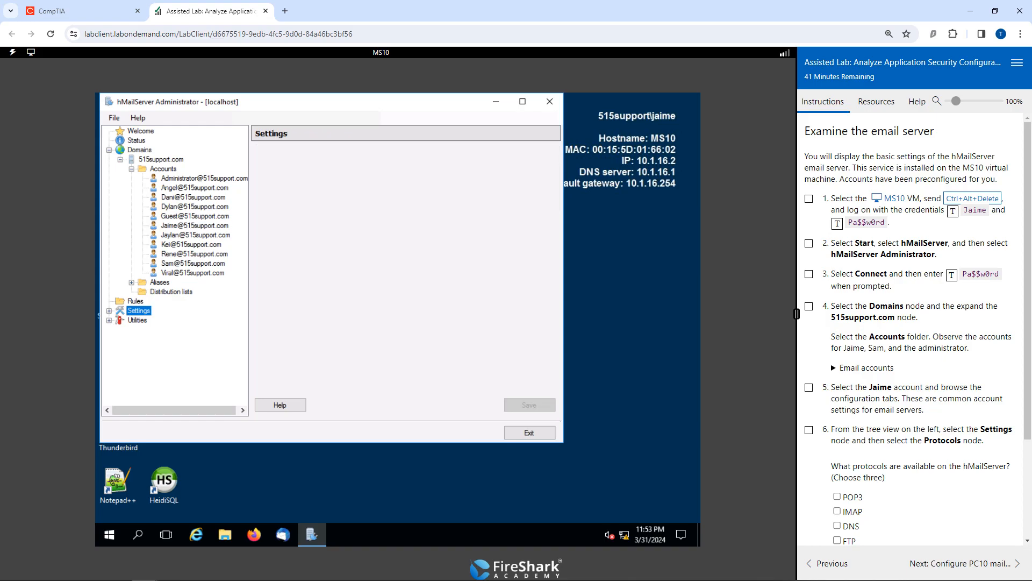
{"action": "left_click", "coordinate": [109, 311]}
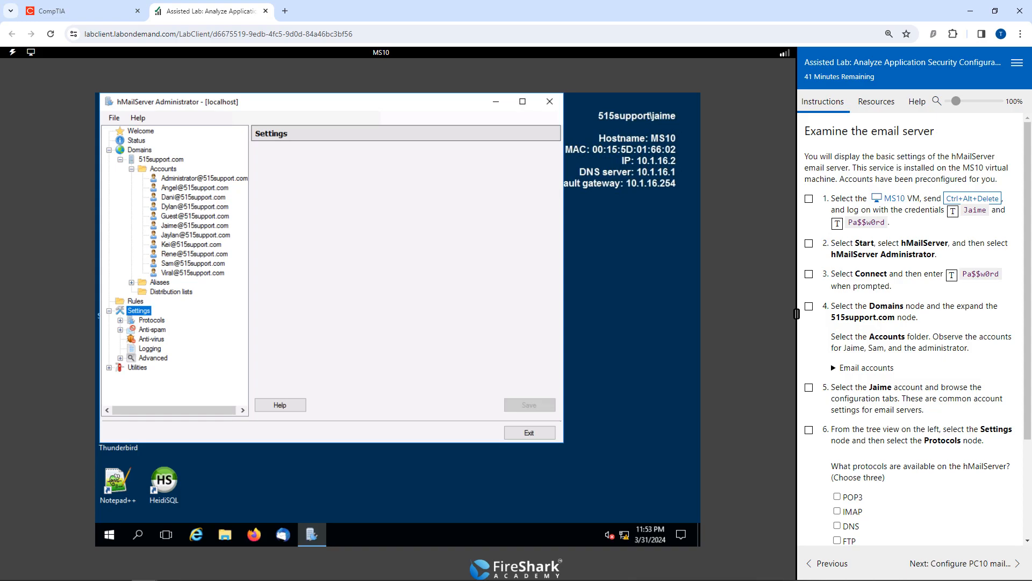
{"action": "left_click", "coordinate": [152, 320]}
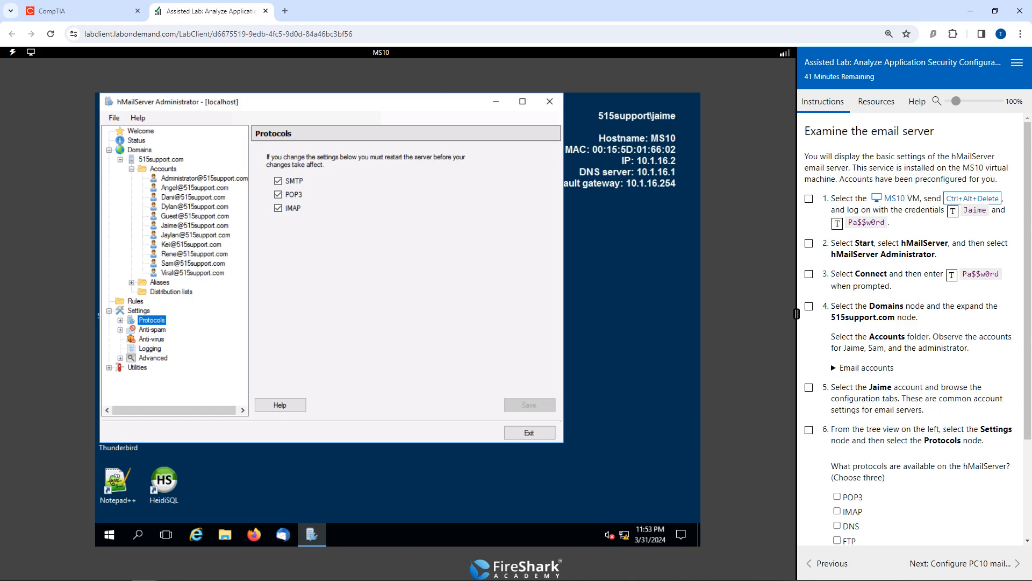
Answer the hMailServer protocols question with POP3, IMAP and SMTP, score it, and close hMailServer Administrator.
{"action": "scroll", "coordinate": [908, 323], "scroll_direction": "down", "scroll_amount": 1}
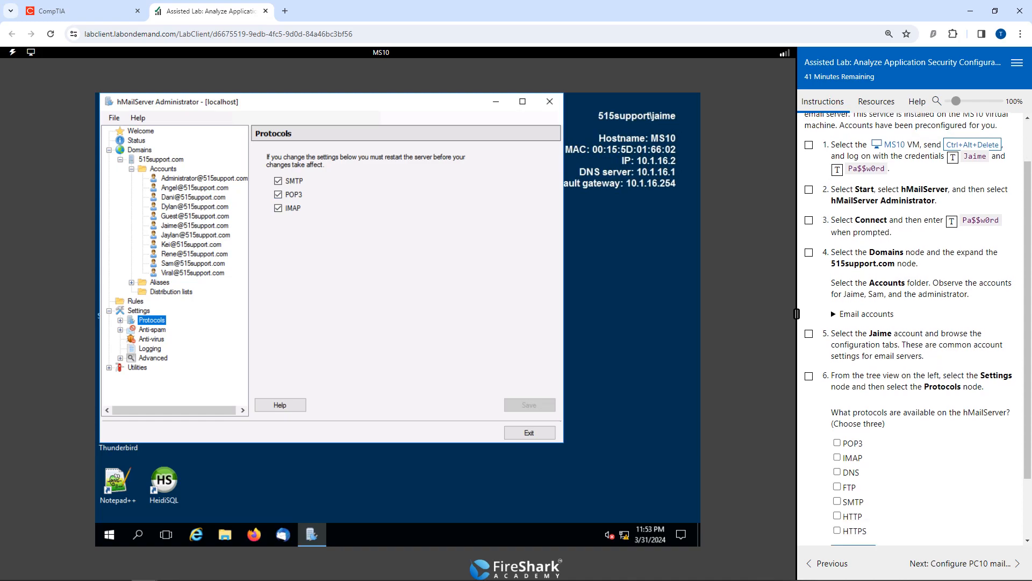
{"action": "scroll", "coordinate": [914, 322], "scroll_direction": "down", "scroll_amount": 2}
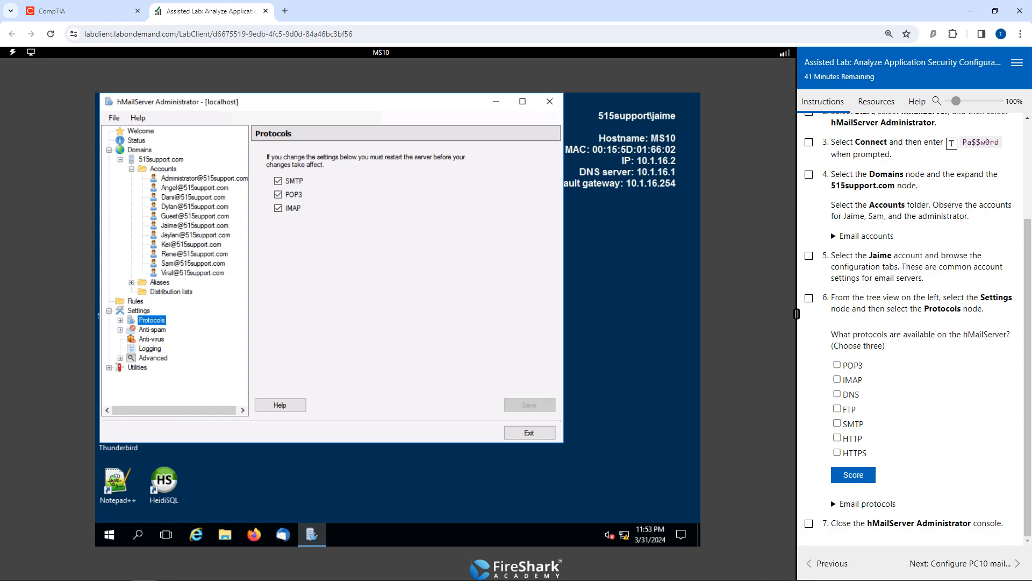
{"action": "left_click", "coordinate": [837, 364]}
{"action": "left_click", "coordinate": [837, 424]}
{"action": "left_click", "coordinate": [837, 379]}
{"action": "left_click", "coordinate": [853, 474]}
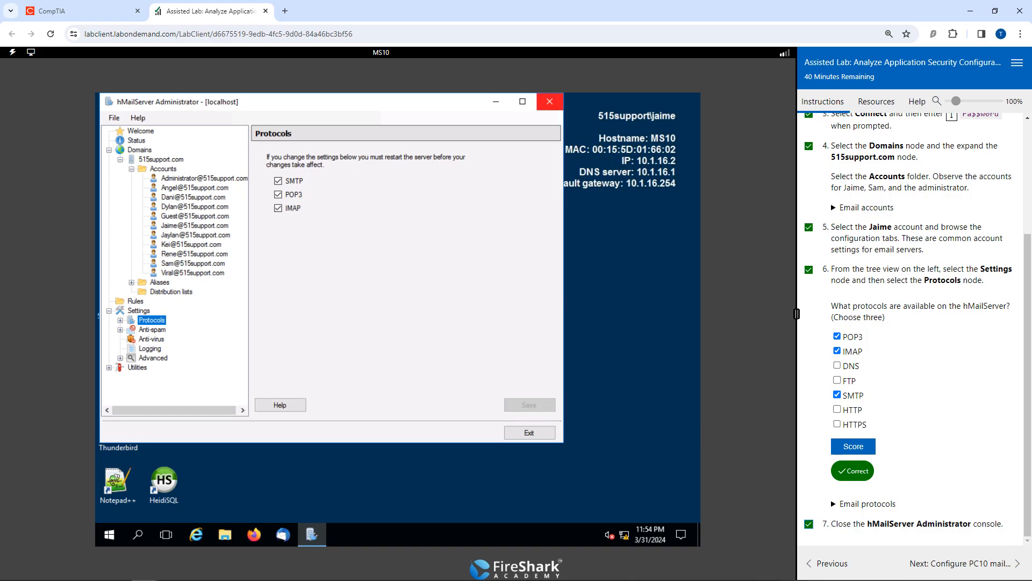
{"action": "left_click", "coordinate": [549, 101]}
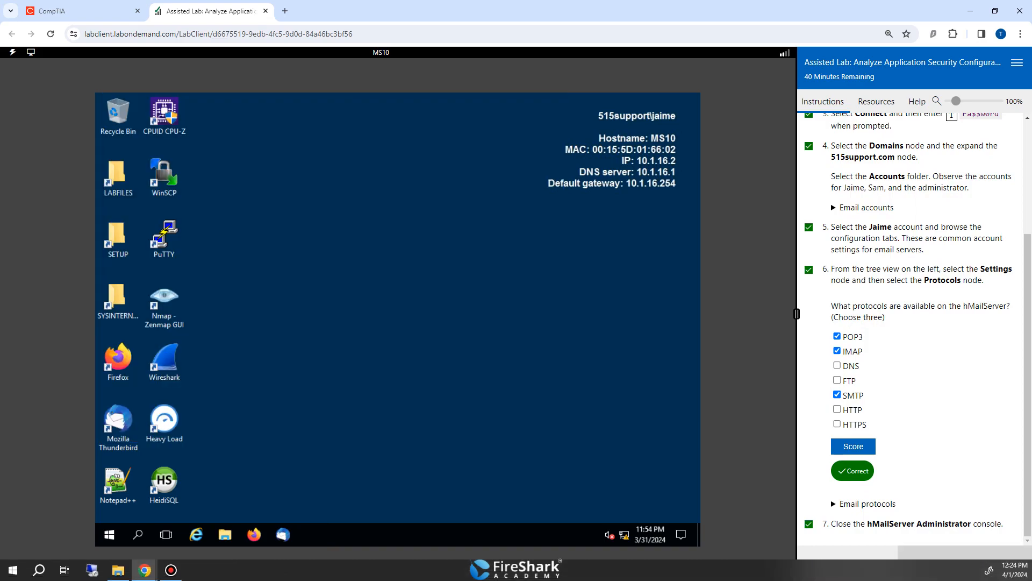
Advance the lab to Configure PC10 mail client and sign in to the PC10 VM with the account password.
{"action": "left_click", "coordinate": [960, 563]}
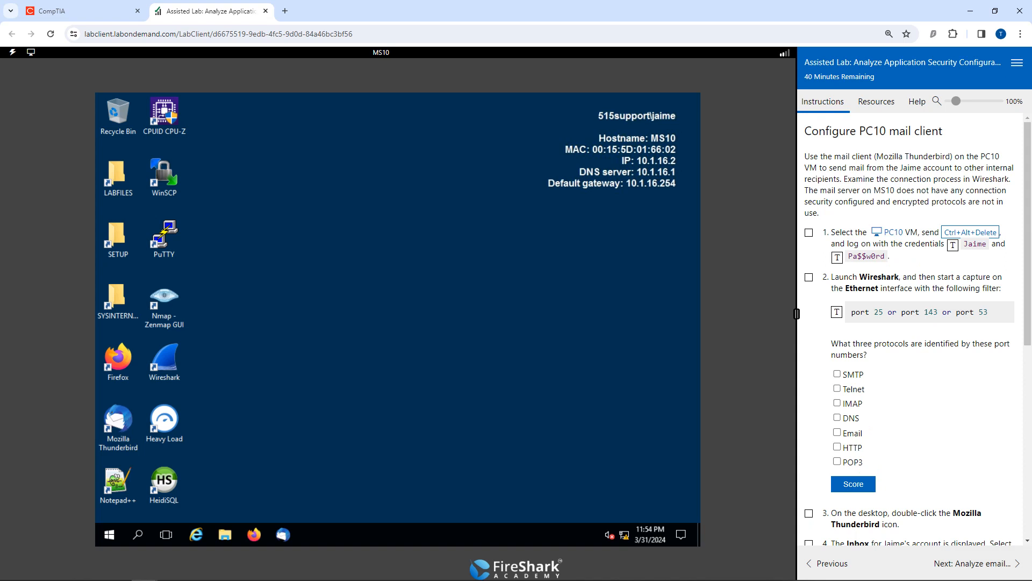
{"action": "scroll", "coordinate": [914, 323], "scroll_direction": "down", "scroll_amount": 1}
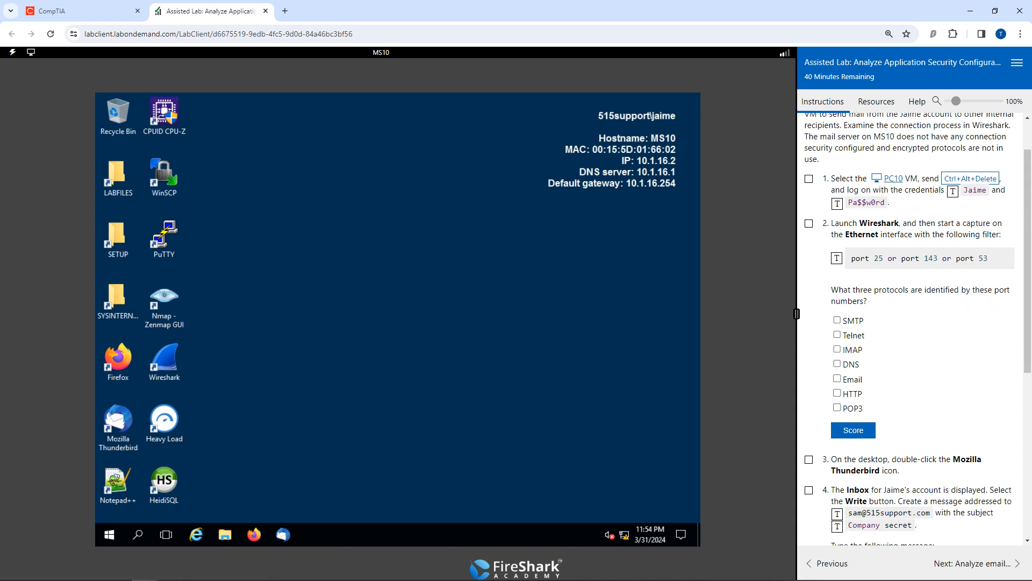
{"action": "left_click", "coordinate": [892, 178]}
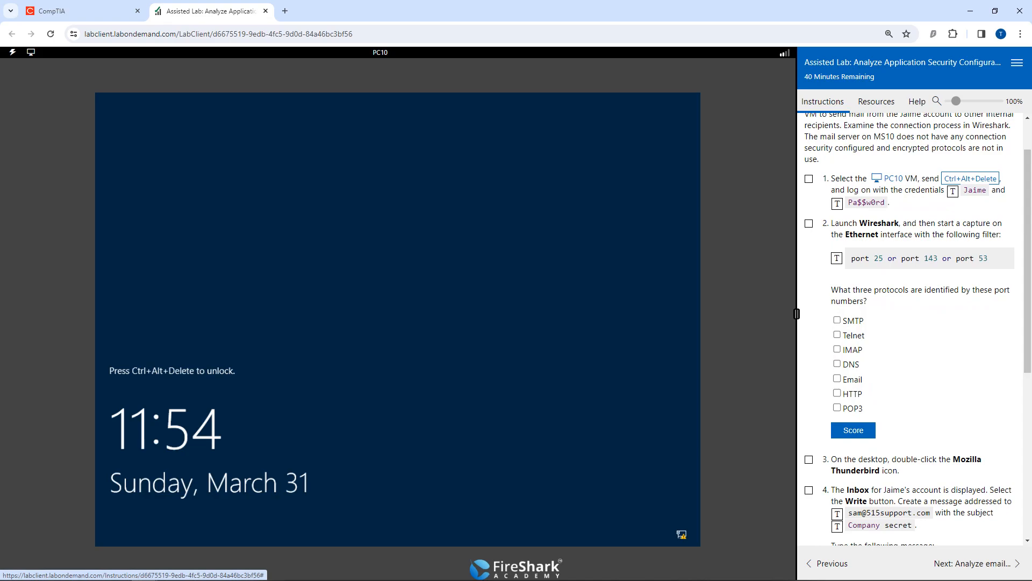
{"action": "left_click", "coordinate": [970, 178]}
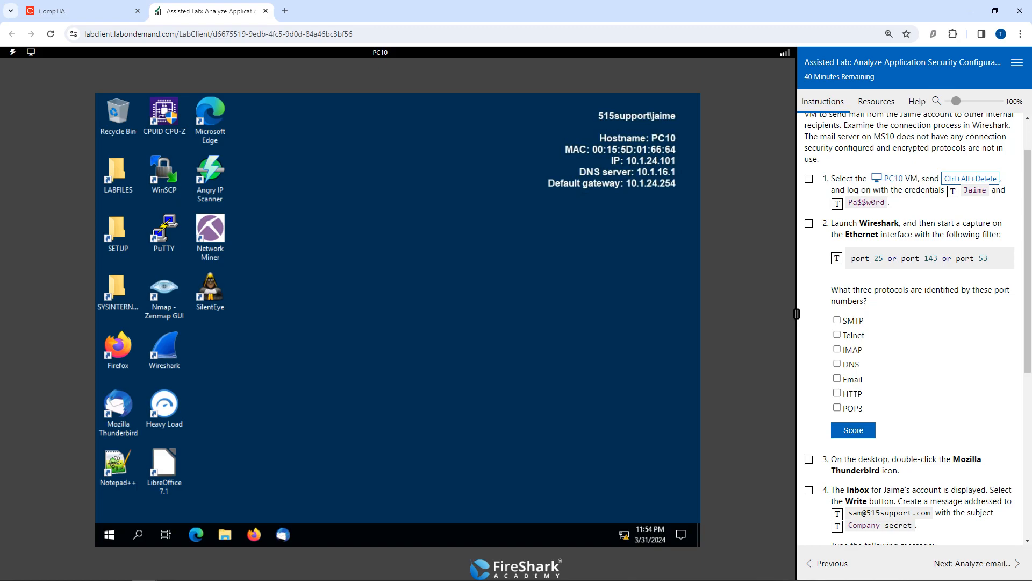
Launch Wireshark and start a capture on the Ethernet interface with the filter "port 25 or port 143 or port 53".
{"action": "double_click", "coordinate": [164, 350]}
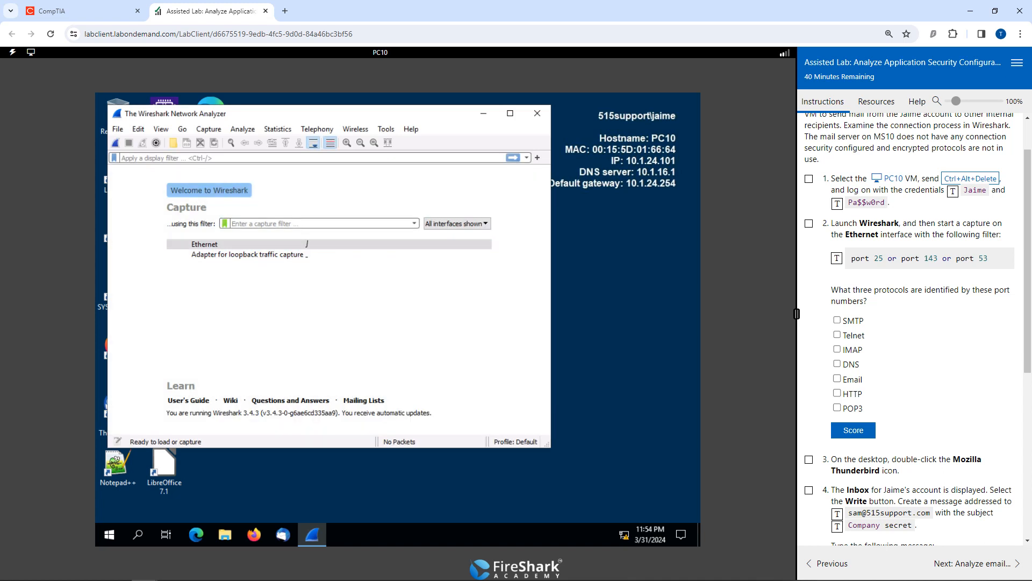
{"action": "left_click", "coordinate": [887, 258]}
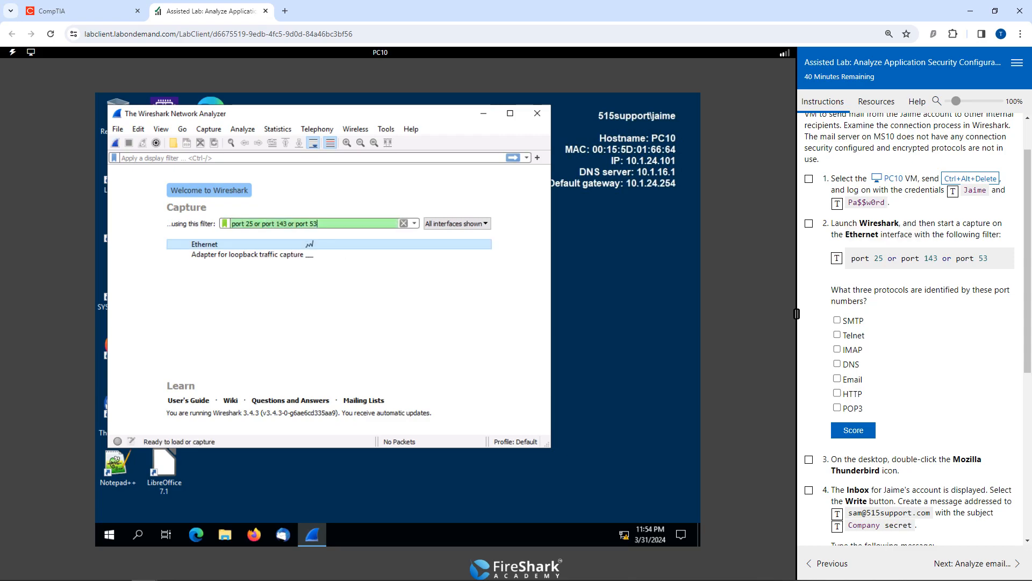
{"action": "left_click", "coordinate": [218, 244]}
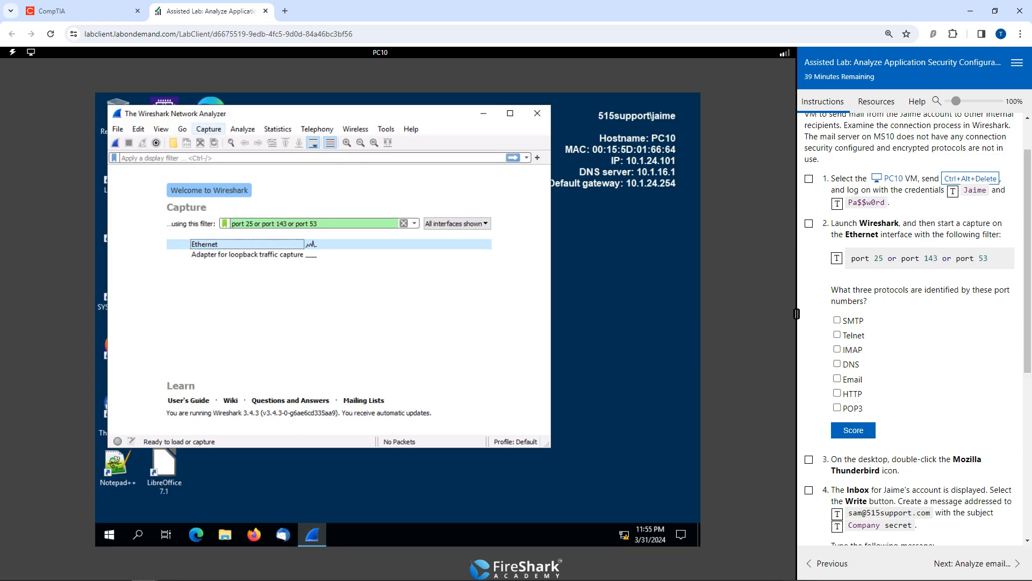
{"action": "left_click", "coordinate": [208, 129]}
{"action": "left_click", "coordinate": [219, 155]}
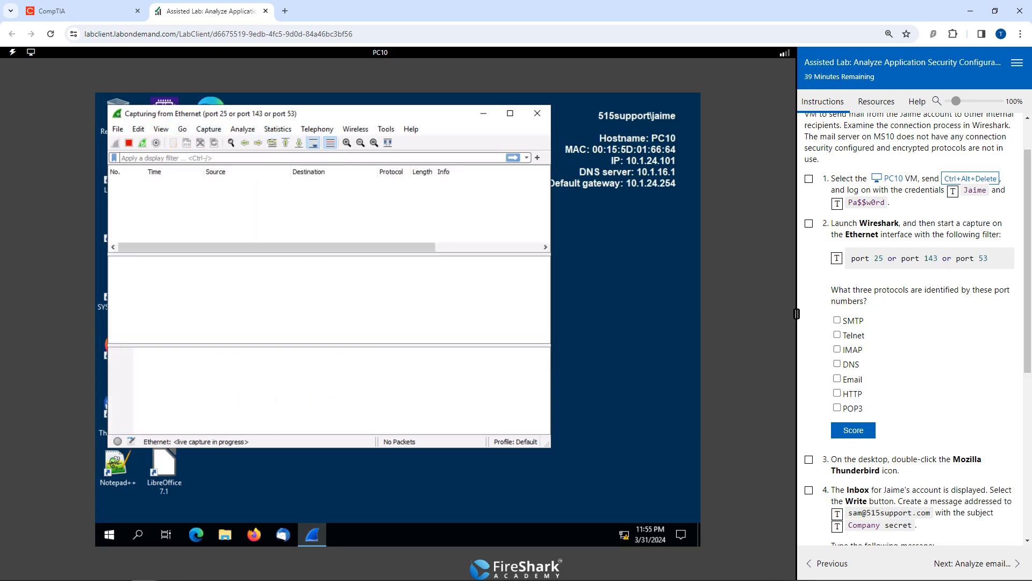
Maximize the Wireshark window and look through the captured packets.
{"action": "left_click", "coordinate": [511, 113]}
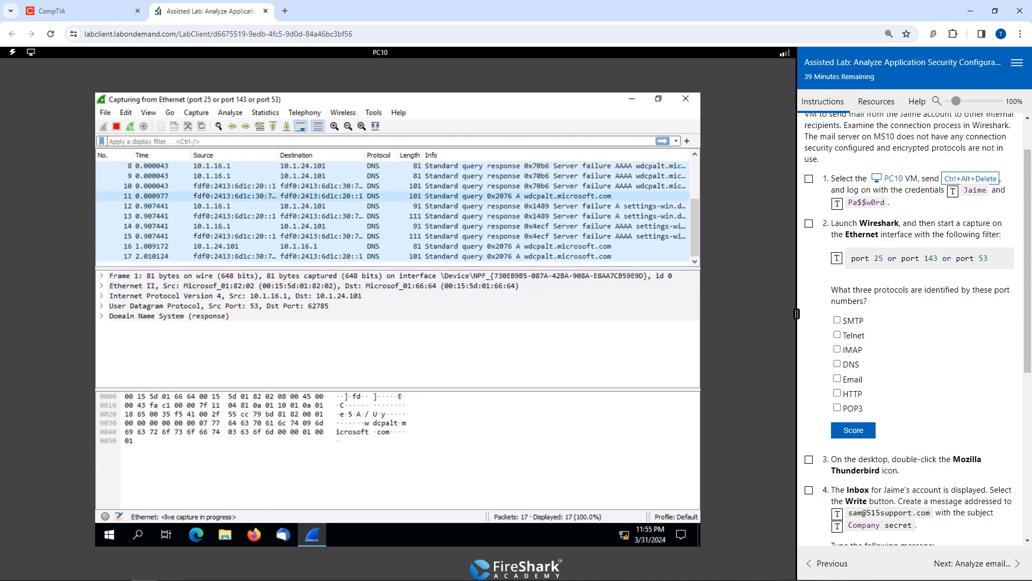
{"action": "scroll", "coordinate": [398, 196], "scroll_direction": "up", "scroll_amount": 3}
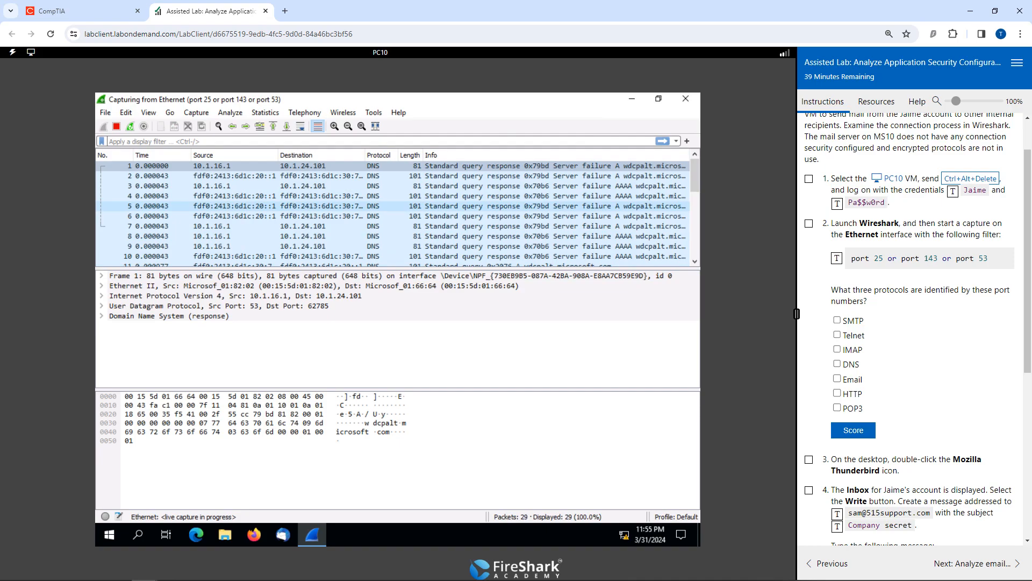
{"action": "scroll", "coordinate": [397, 210], "scroll_direction": "down", "scroll_amount": 7}
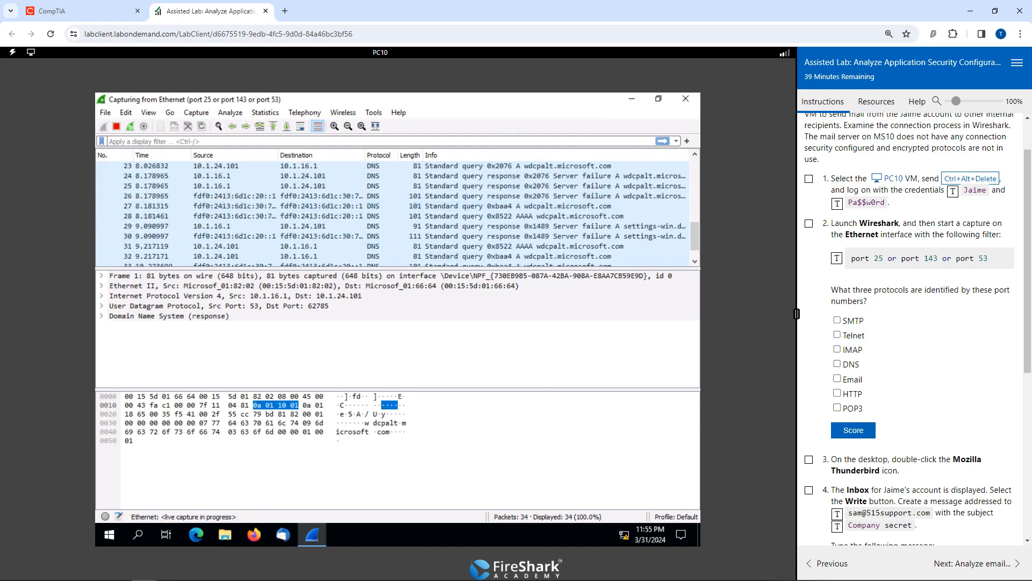
Answer the port numbers question with SMTP, IMAP and DNS, and score it.
{"action": "left_click", "coordinate": [837, 364]}
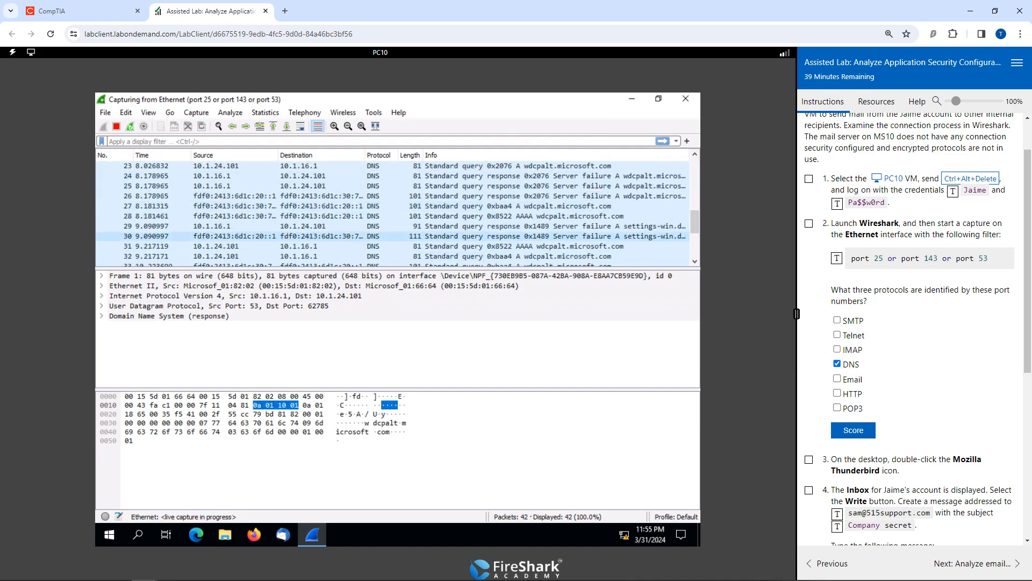
{"action": "scroll", "coordinate": [398, 236], "scroll_direction": "down", "scroll_amount": 4}
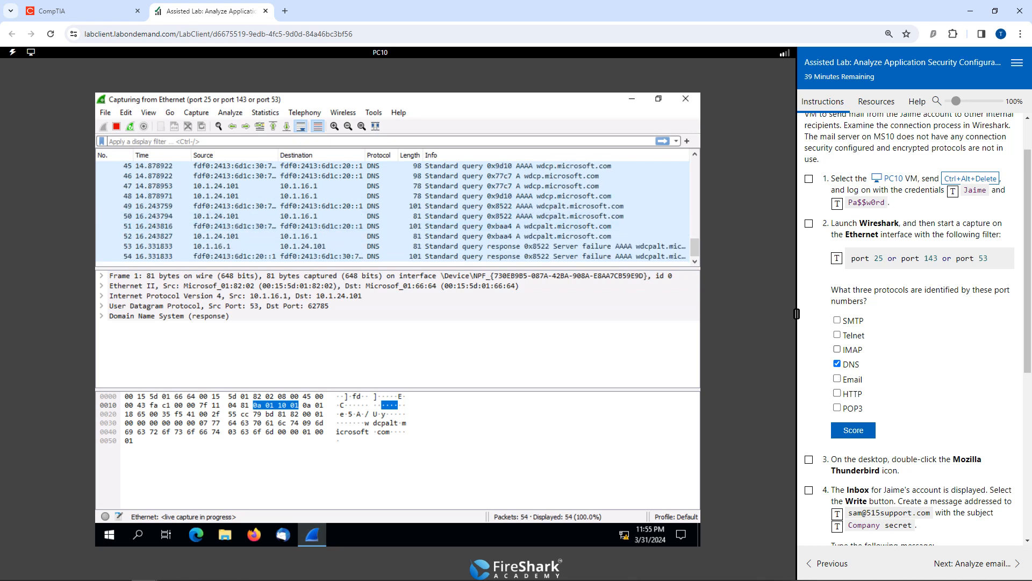
{"action": "left_click", "coordinate": [837, 349]}
{"action": "left_click", "coordinate": [837, 320]}
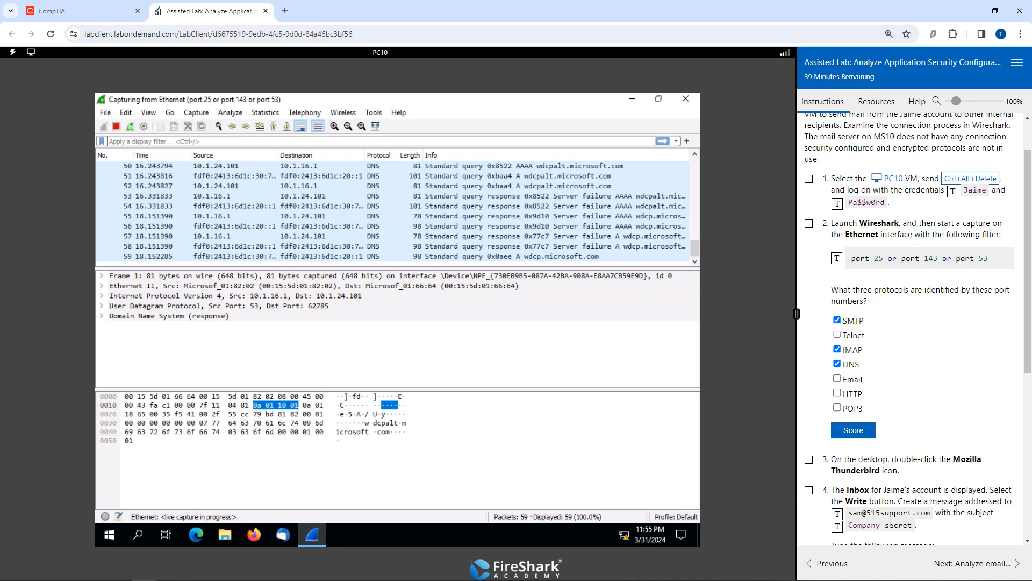
{"action": "left_click", "coordinate": [854, 431]}
{"action": "scroll", "coordinate": [853, 430], "scroll_direction": "down", "scroll_amount": 4}
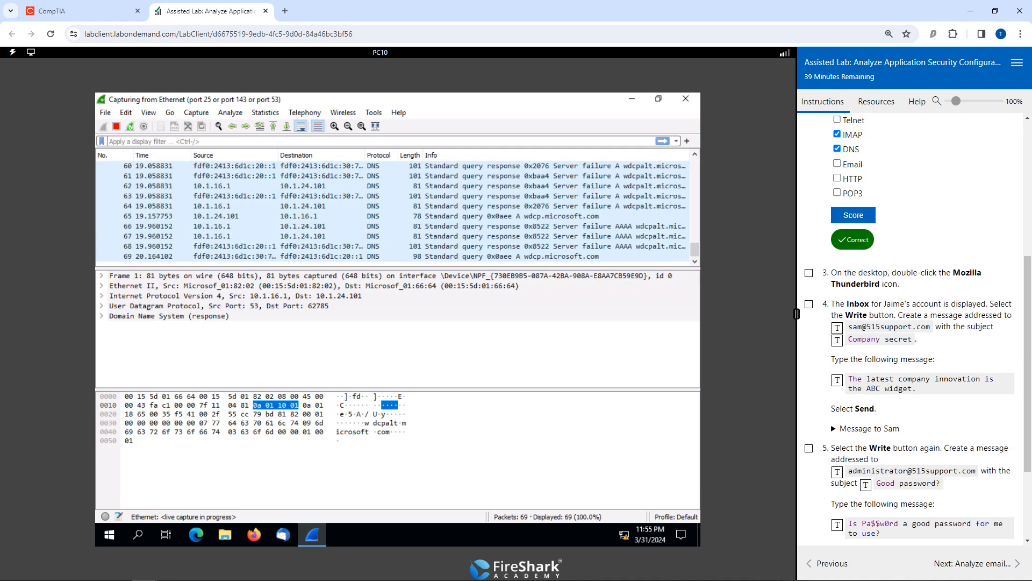
Mark task 3 as done and open the mail account's overview in Mozilla Thunderbird from the PC10 desktop.
{"action": "left_click", "coordinate": [808, 273]}
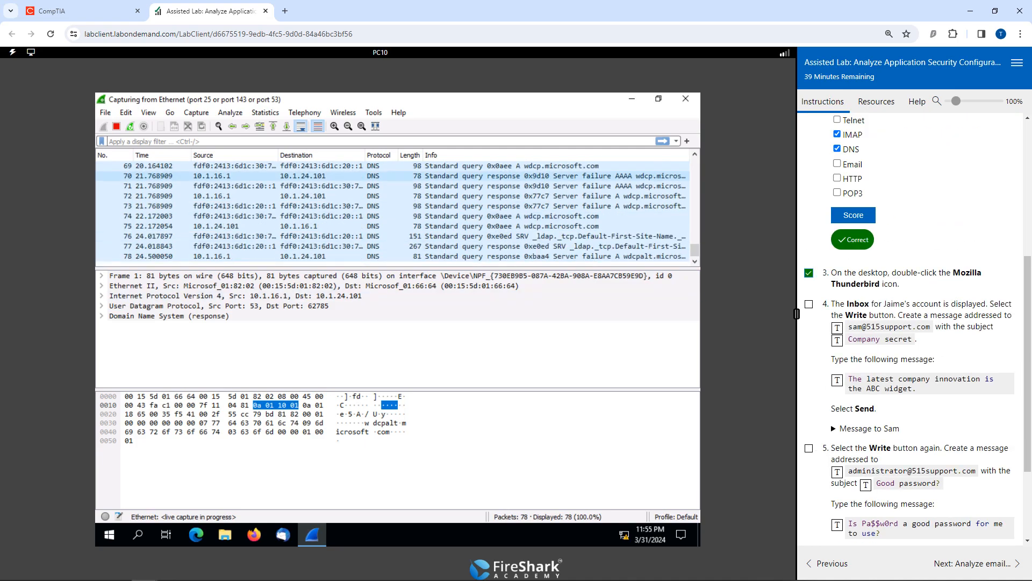
{"action": "left_click", "coordinate": [631, 99]}
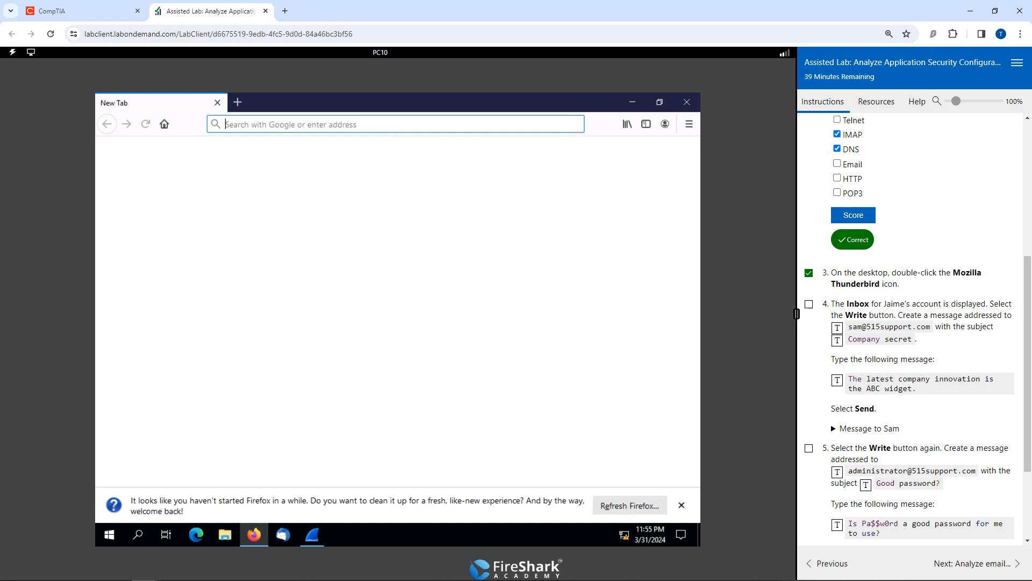
{"action": "left_click", "coordinate": [687, 101]}
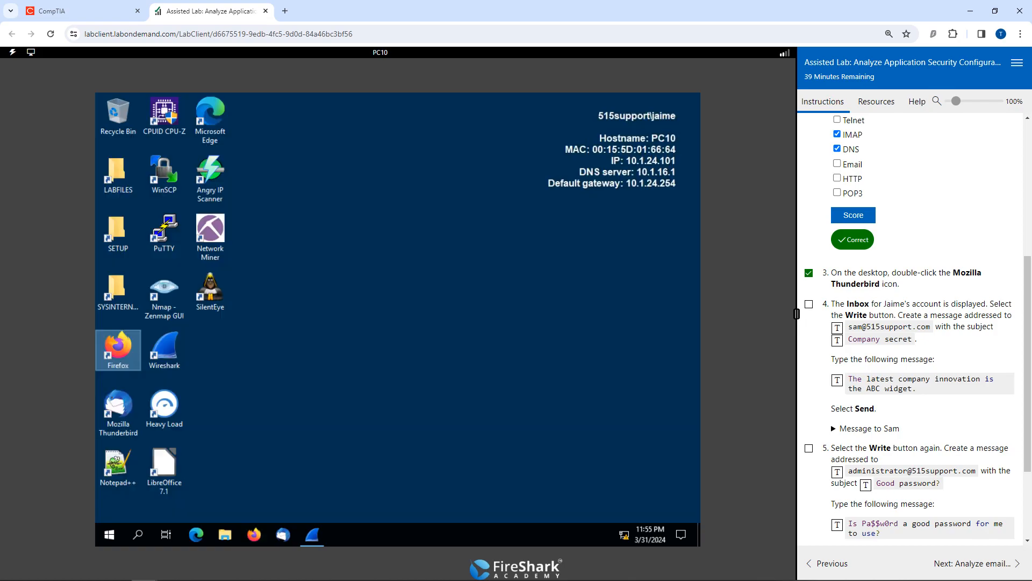
{"action": "double_click", "coordinate": [114, 404]}
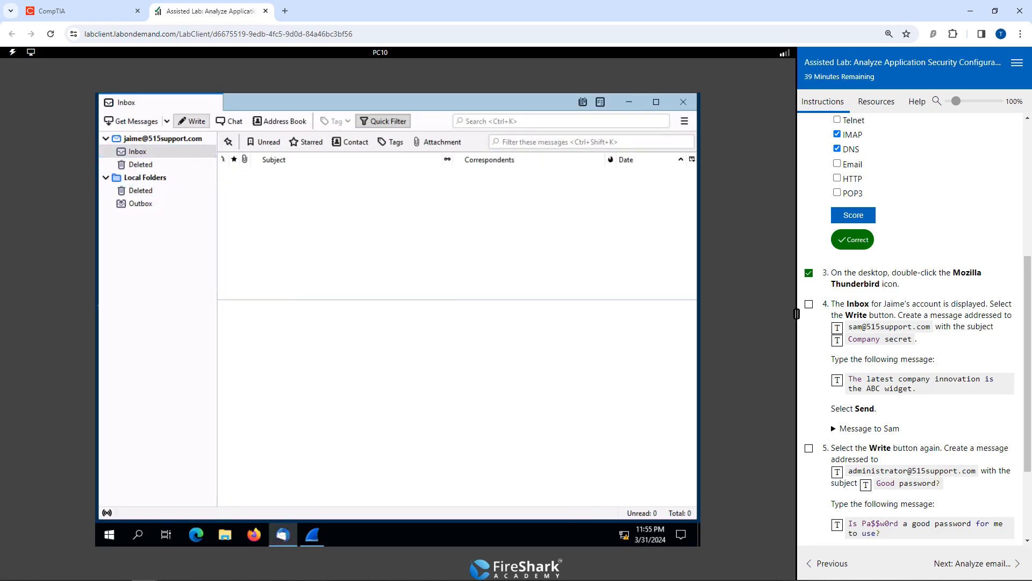
{"action": "left_click", "coordinate": [162, 139]}
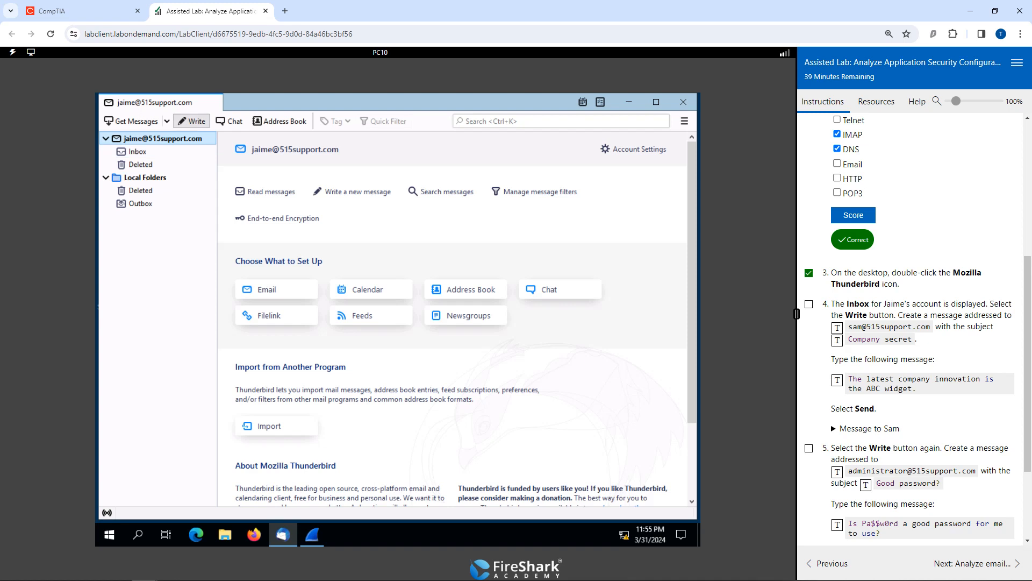
Send the recipient given in task 4 a message with the subject "Company secret" and the text "The latest company innovation is the ABC widget.".
{"action": "left_click", "coordinate": [191, 121]}
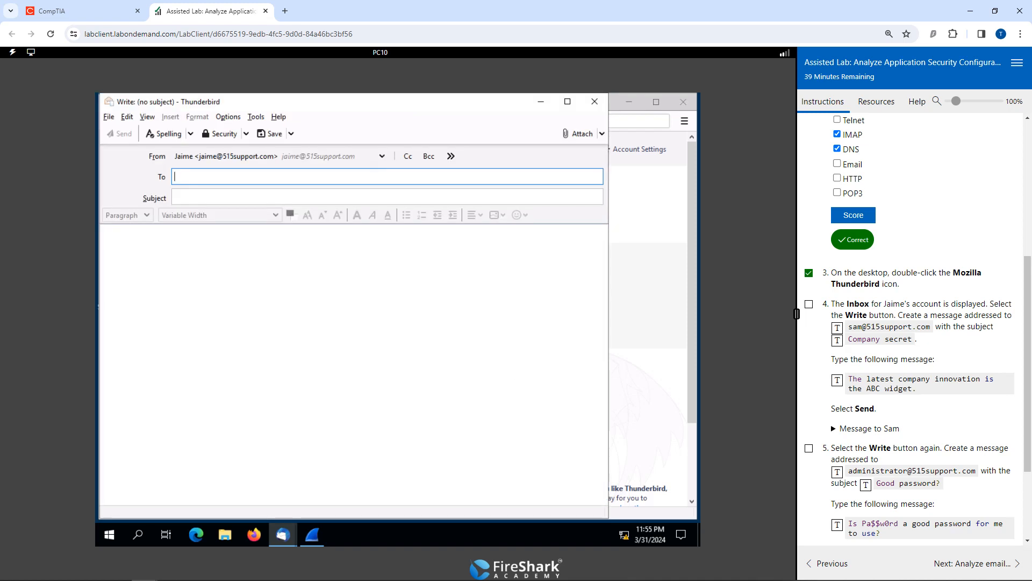
{"action": "left_click", "coordinate": [837, 328]}
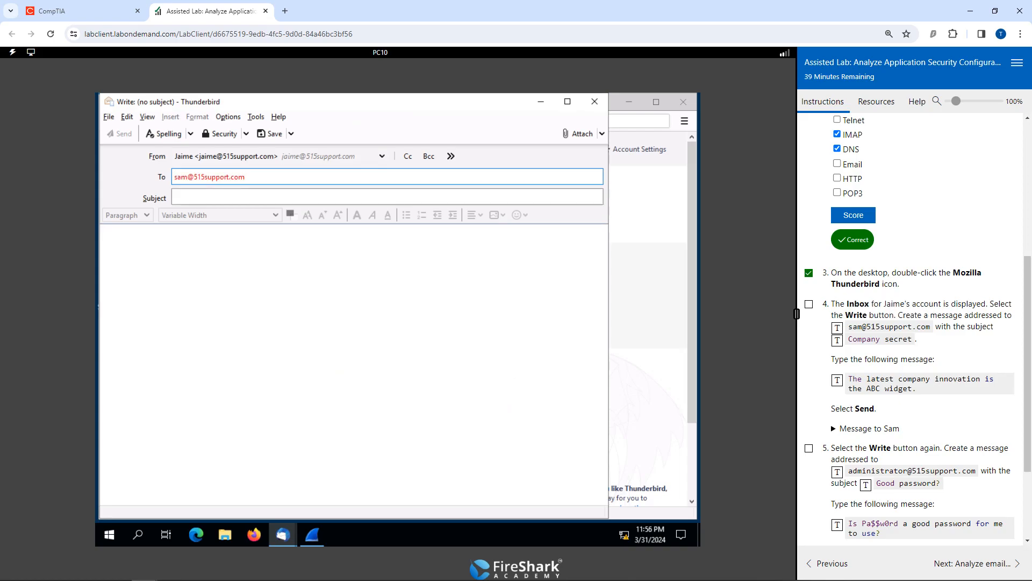
{"action": "key", "text": "Tab"}
{"action": "left_click", "coordinate": [837, 339]}
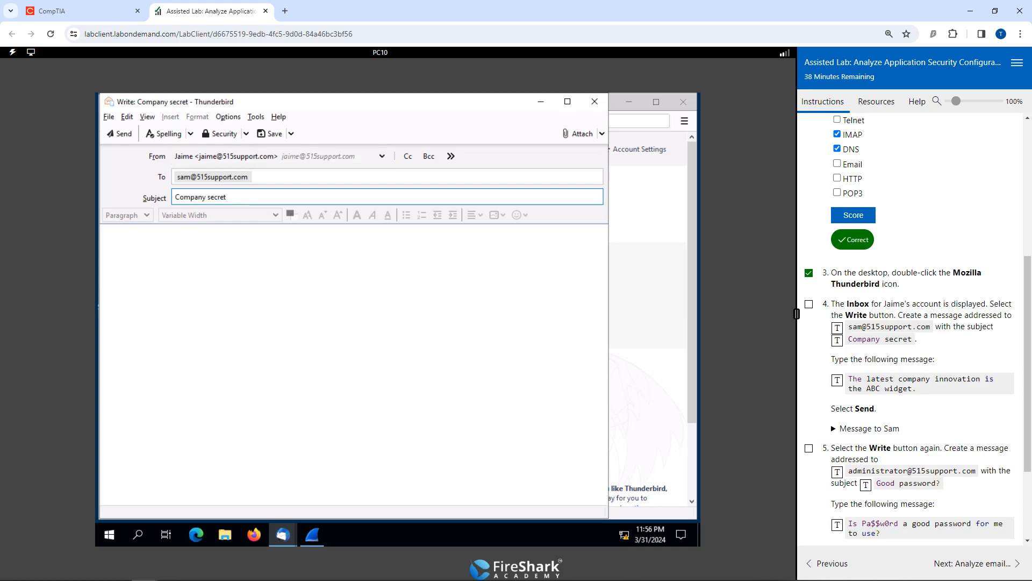
{"action": "left_click", "coordinate": [105, 236]}
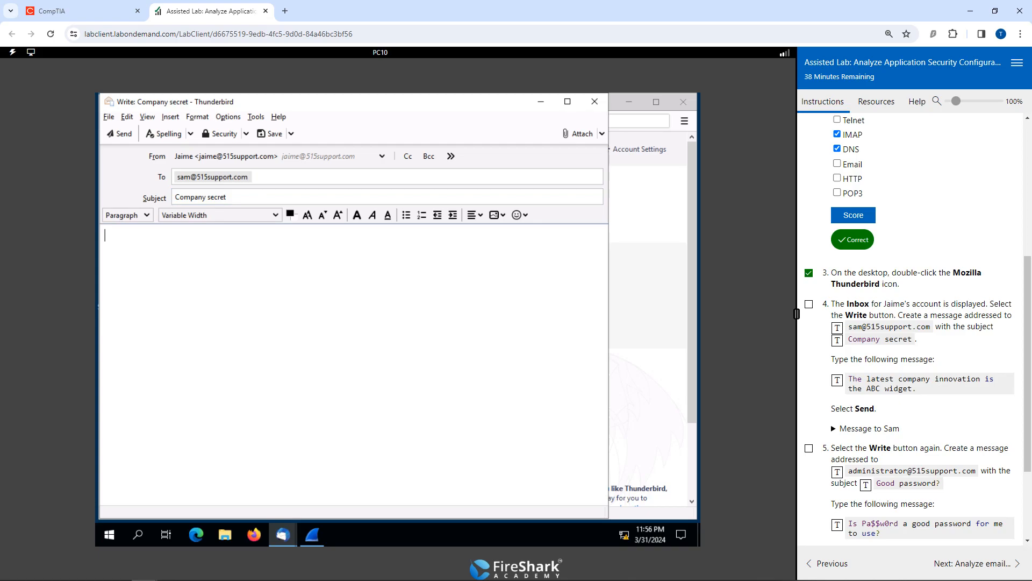
{"action": "left_click", "coordinate": [837, 380]}
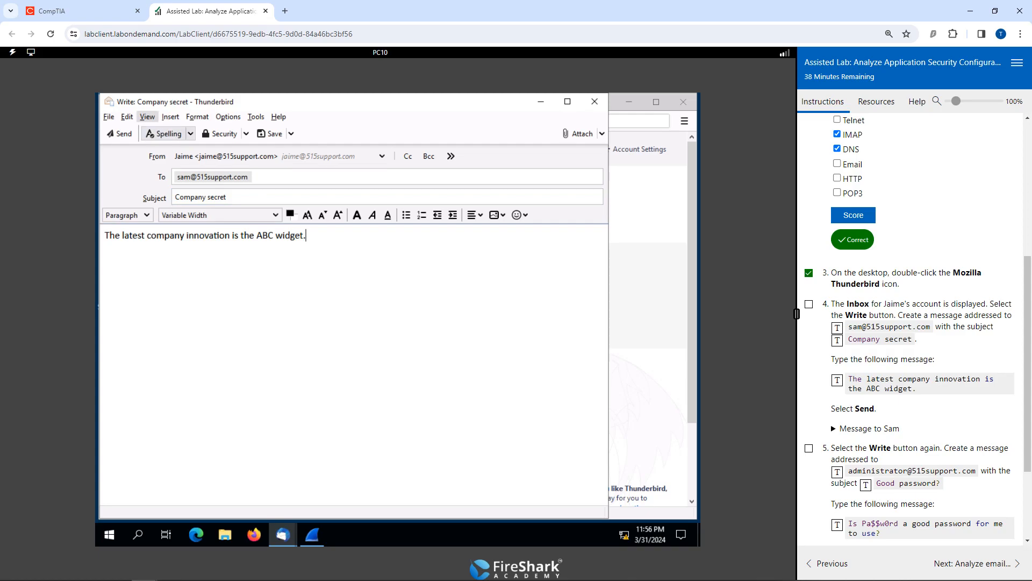
{"action": "left_click", "coordinate": [120, 133]}
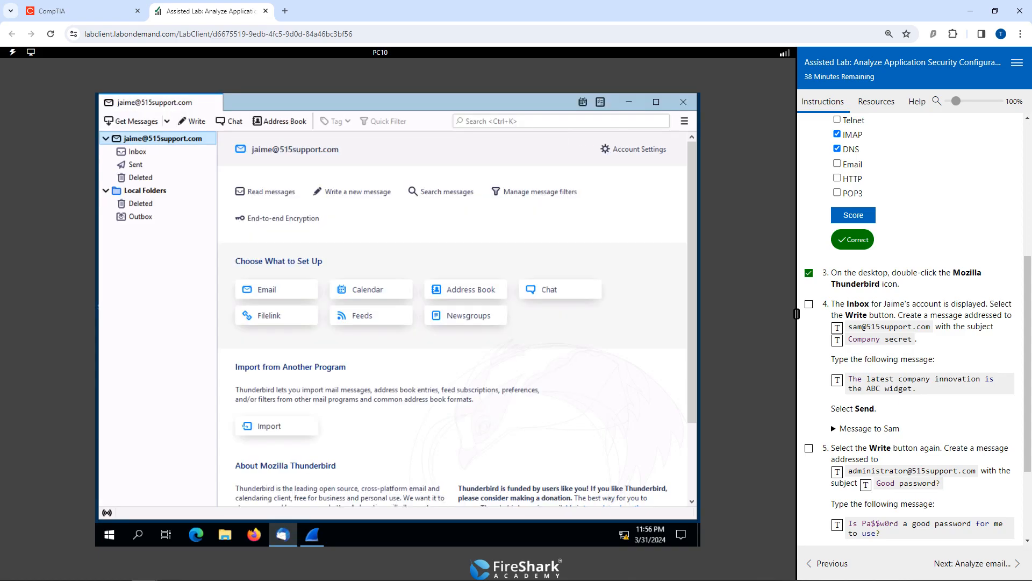
Send the administrator a message with the subject "Good password?" and a message body asking whether the lab's sample password is good to use.
{"action": "scroll", "coordinate": [914, 344], "scroll_direction": "down", "scroll_amount": 2}
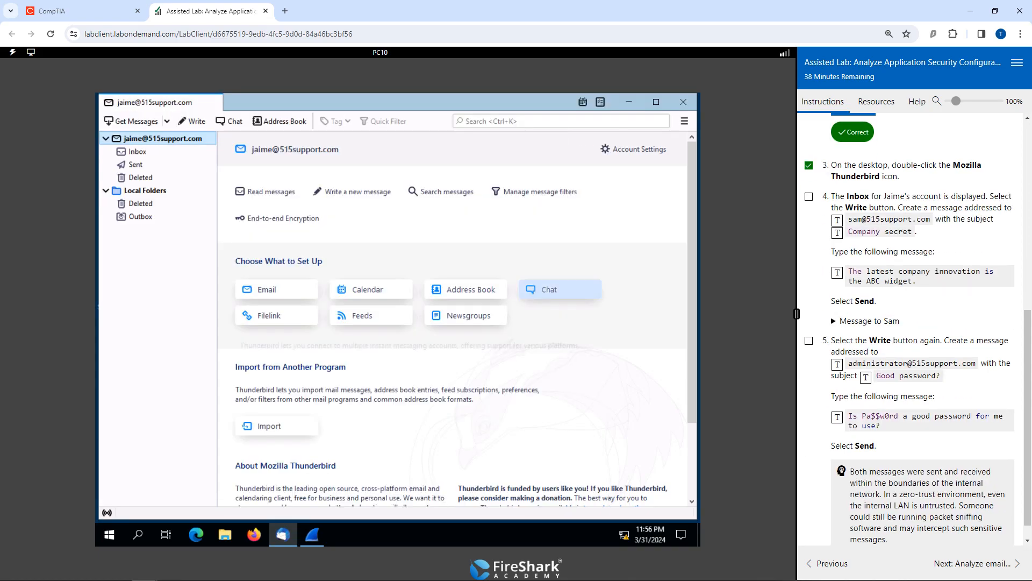
{"action": "left_click", "coordinate": [192, 121]}
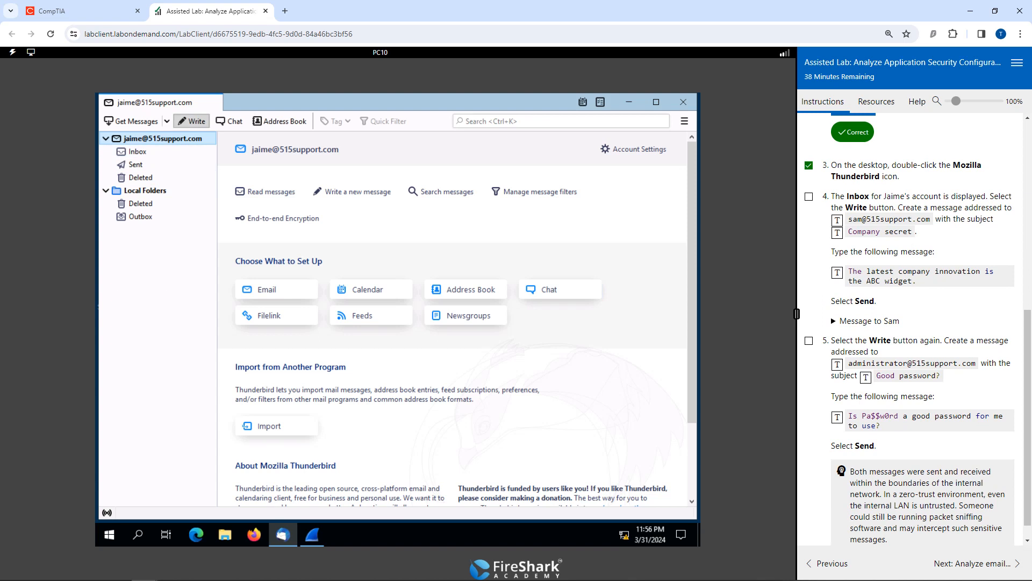
{"action": "left_click", "coordinate": [837, 364]}
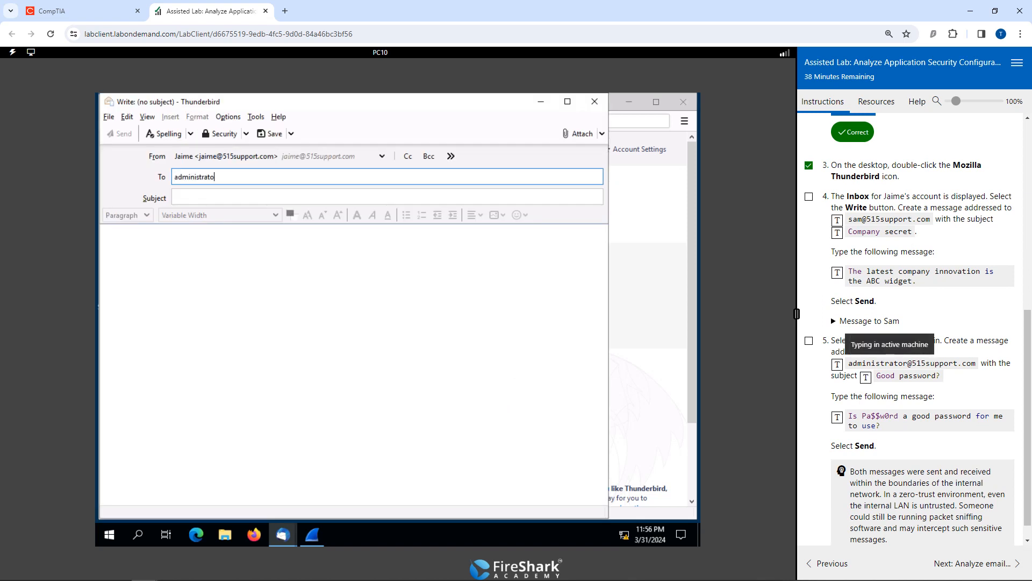
{"action": "key", "text": "Tab"}
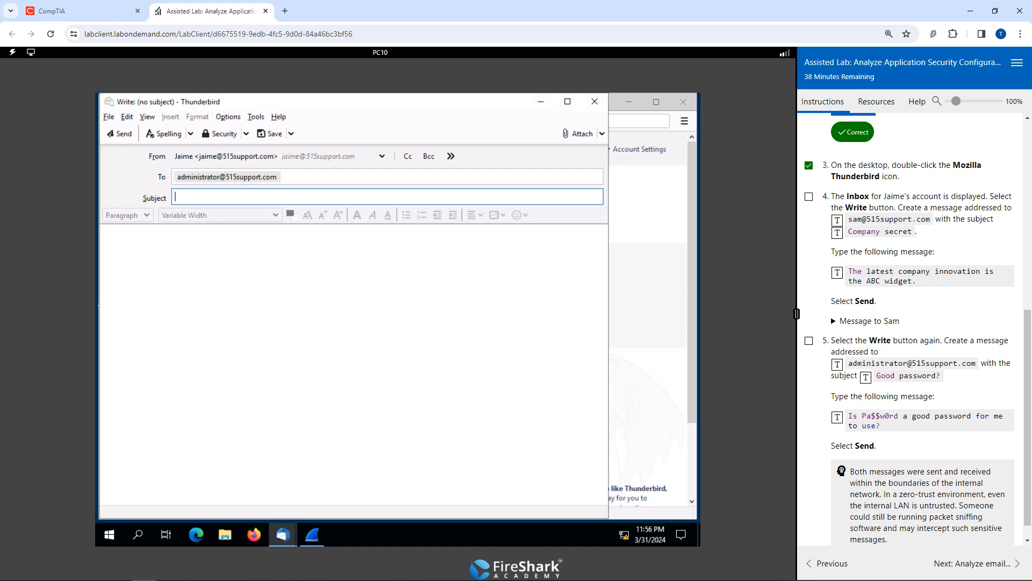
{"action": "left_click", "coordinate": [866, 376]}
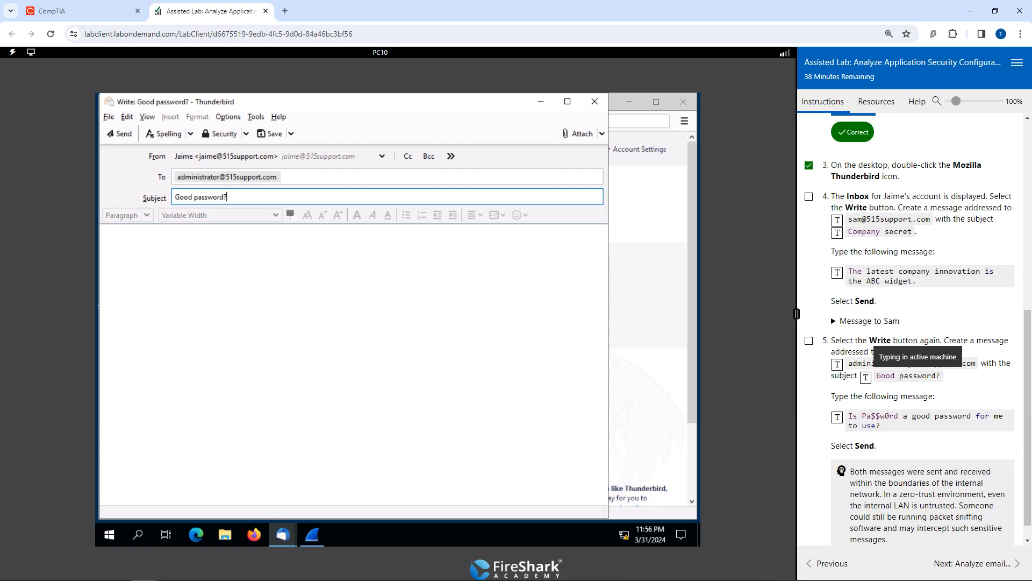
{"action": "key", "text": "Tab"}
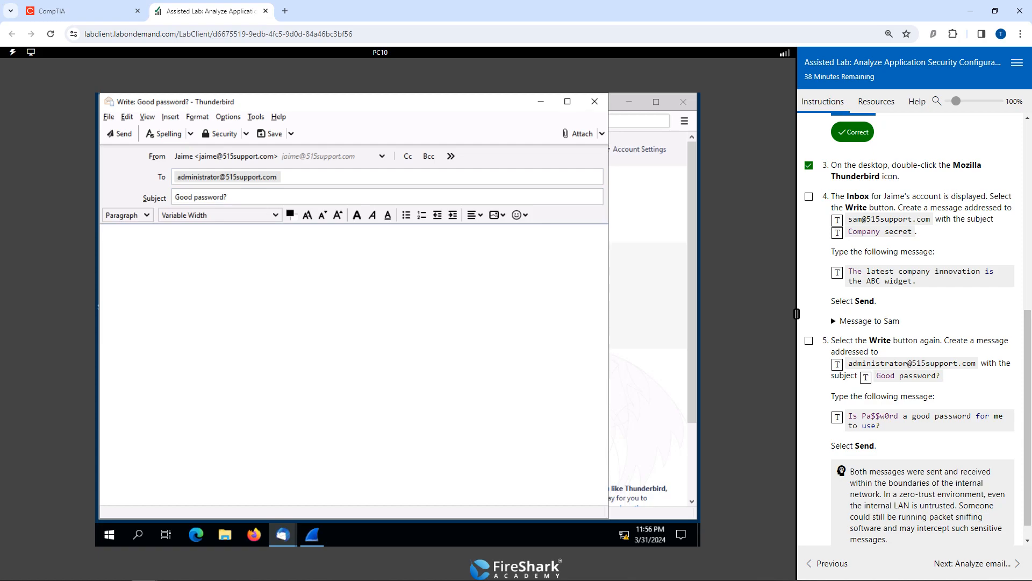
{"action": "left_click", "coordinate": [837, 417]}
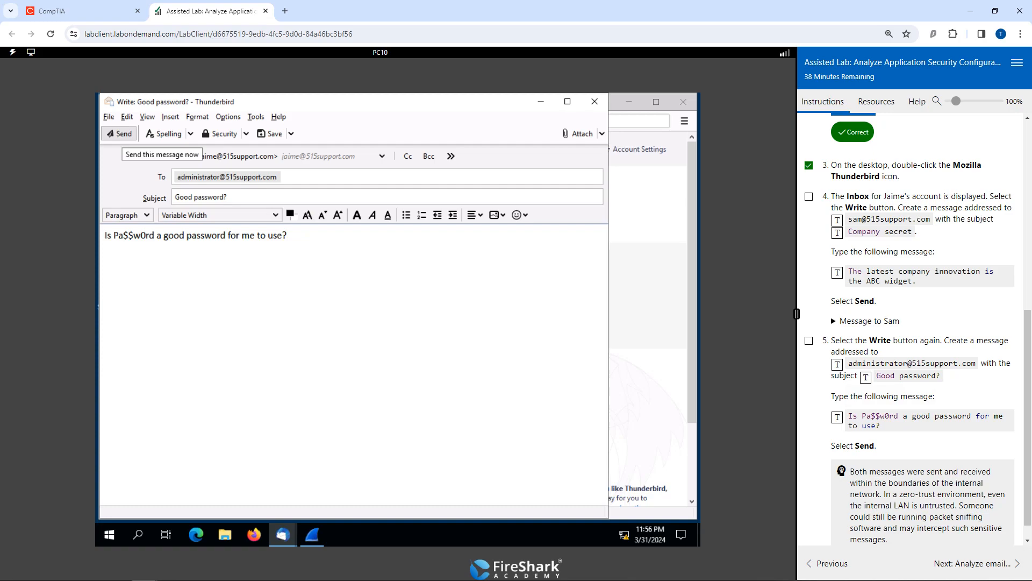
{"action": "left_click", "coordinate": [119, 133]}
Advance the lab to Analyze email protocol traffic and stop the running capture in Wireshark.
{"action": "scroll", "coordinate": [914, 329], "scroll_direction": "down", "scroll_amount": 1}
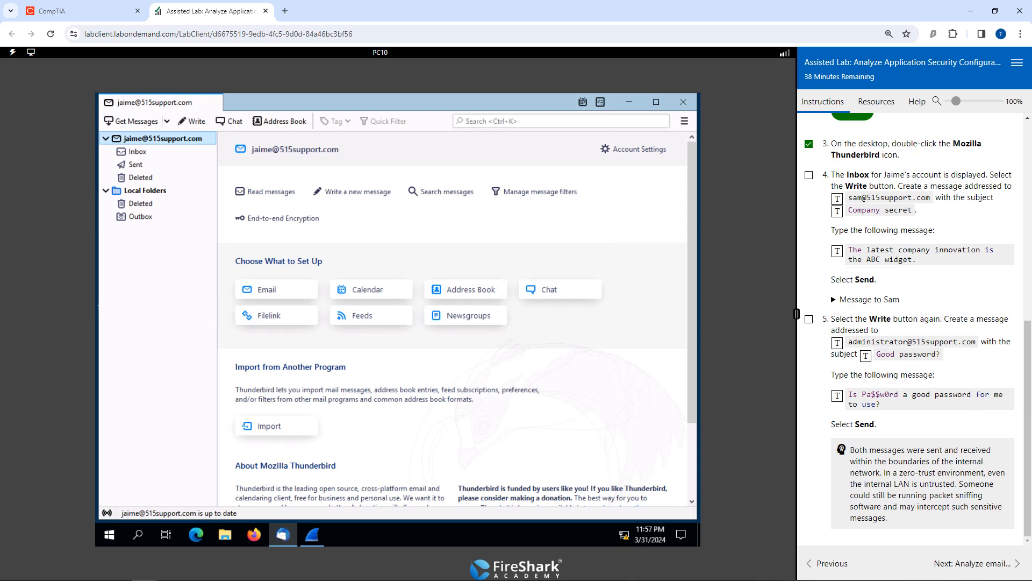
{"action": "left_click", "coordinate": [973, 563]}
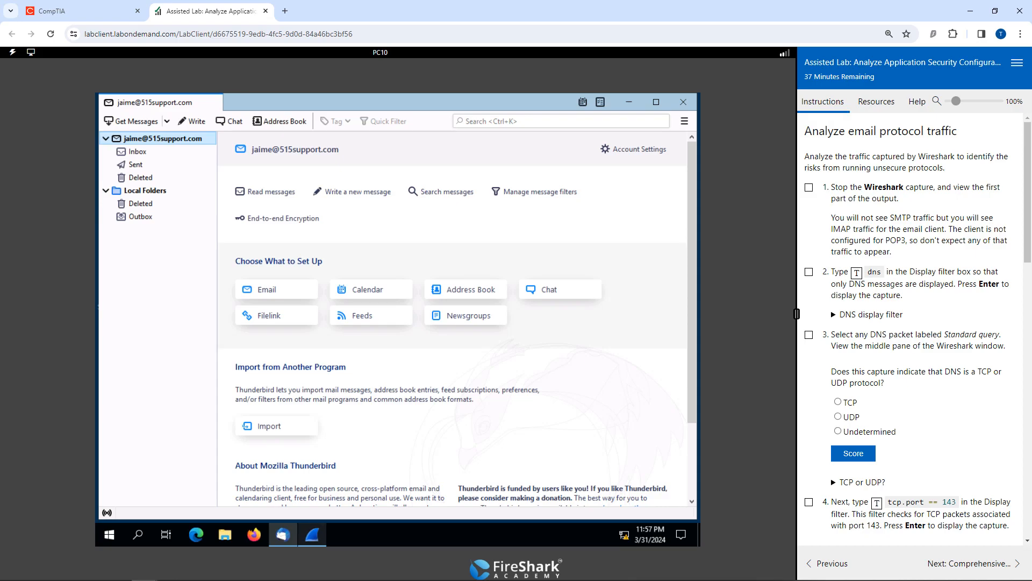
{"action": "left_click", "coordinate": [312, 534]}
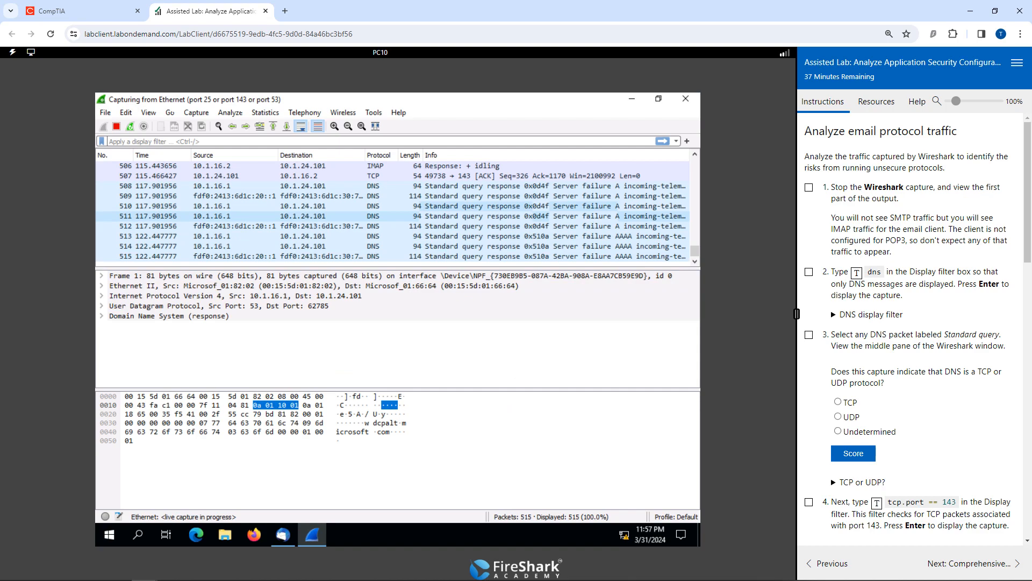
{"action": "left_click", "coordinate": [116, 126]}
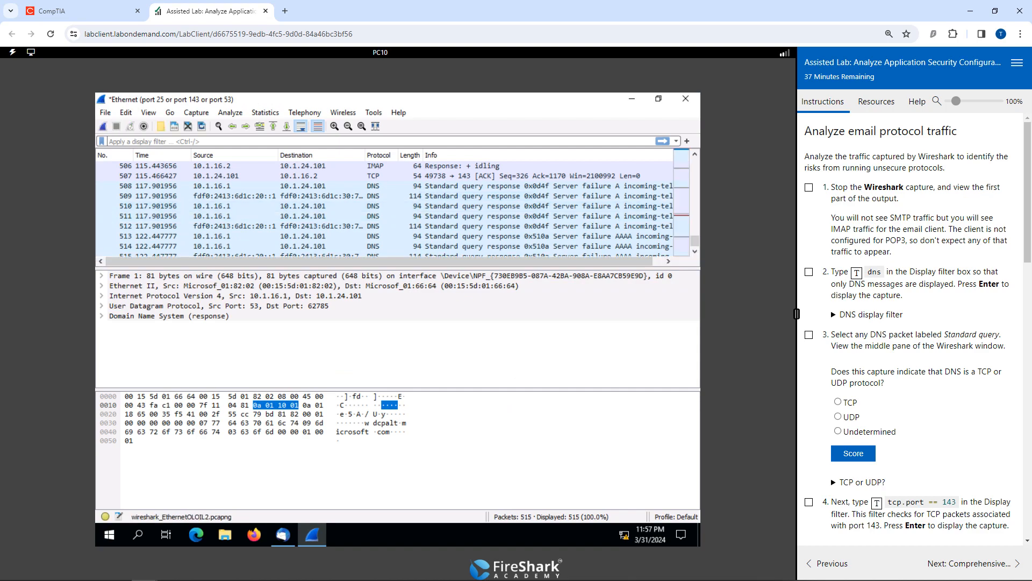
Look through the captured packets and apply the display filter "dns" to show only DNS messages.
{"action": "scroll", "coordinate": [376, 206], "scroll_direction": "down", "scroll_amount": 1}
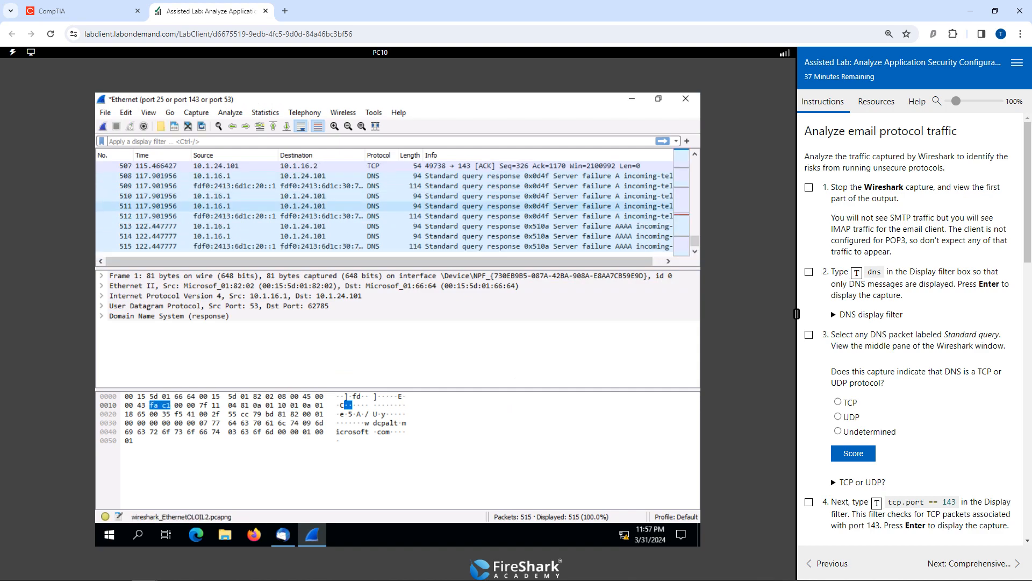
{"action": "scroll", "coordinate": [384, 206], "scroll_direction": "up", "scroll_amount": 20}
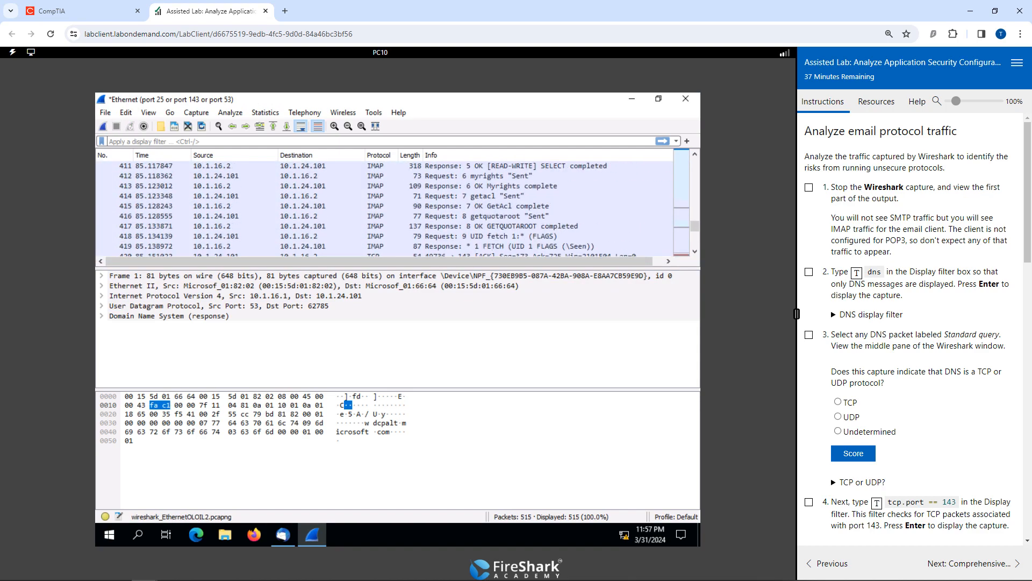
{"action": "scroll", "coordinate": [384, 206], "scroll_direction": "down", "scroll_amount": 20}
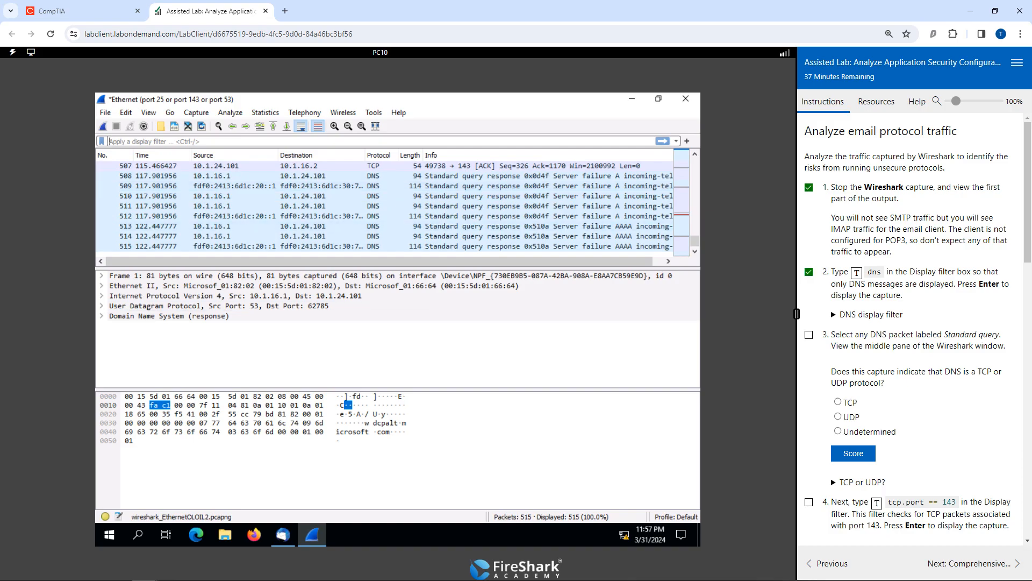
{"action": "left_click", "coordinate": [872, 272]}
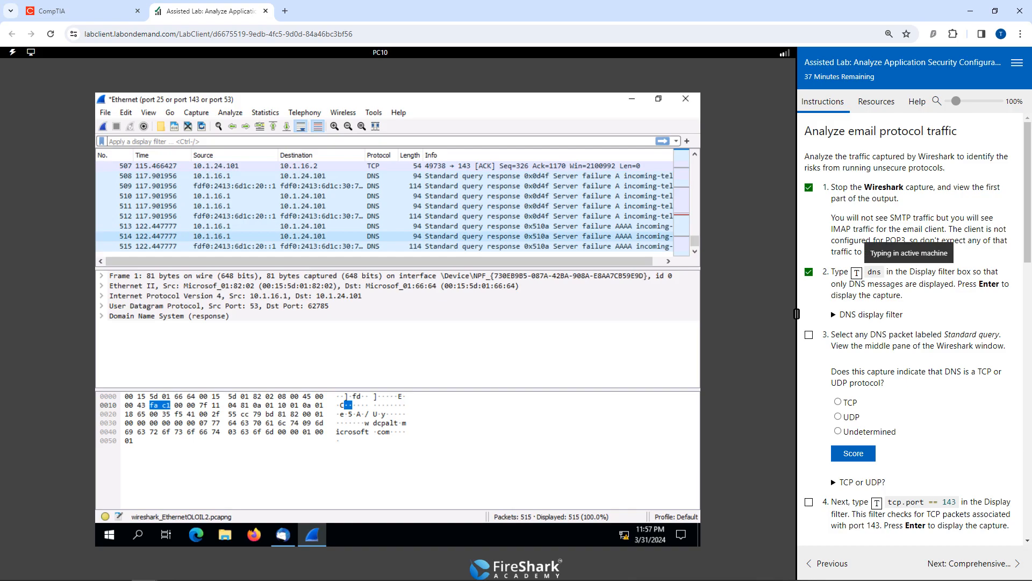
{"action": "key", "text": "Return"}
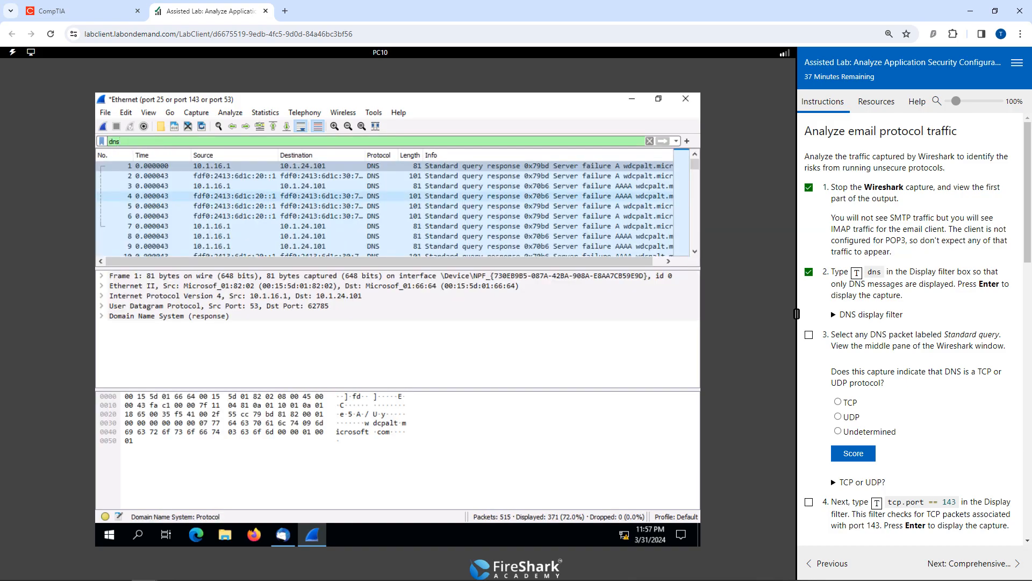
Look through the filtered DNS packets for a Standard query and mark task 3 as done.
{"action": "scroll", "coordinate": [385, 206], "scroll_direction": "down", "scroll_amount": 18}
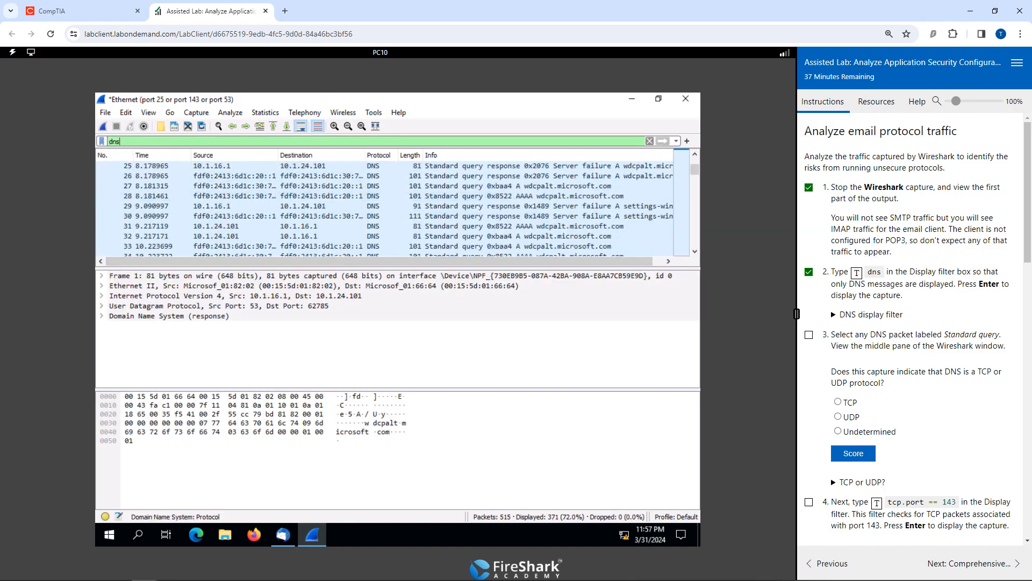
{"action": "scroll", "coordinate": [384, 205], "scroll_direction": "down", "scroll_amount": 20}
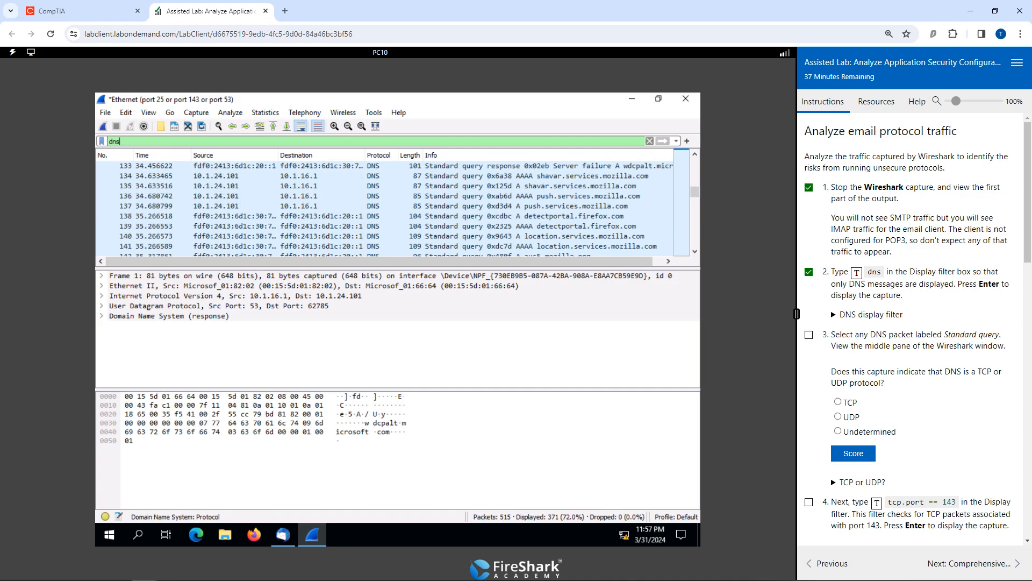
{"action": "left_click", "coordinate": [809, 334]}
{"action": "scroll", "coordinate": [384, 206], "scroll_direction": "up", "scroll_amount": 20}
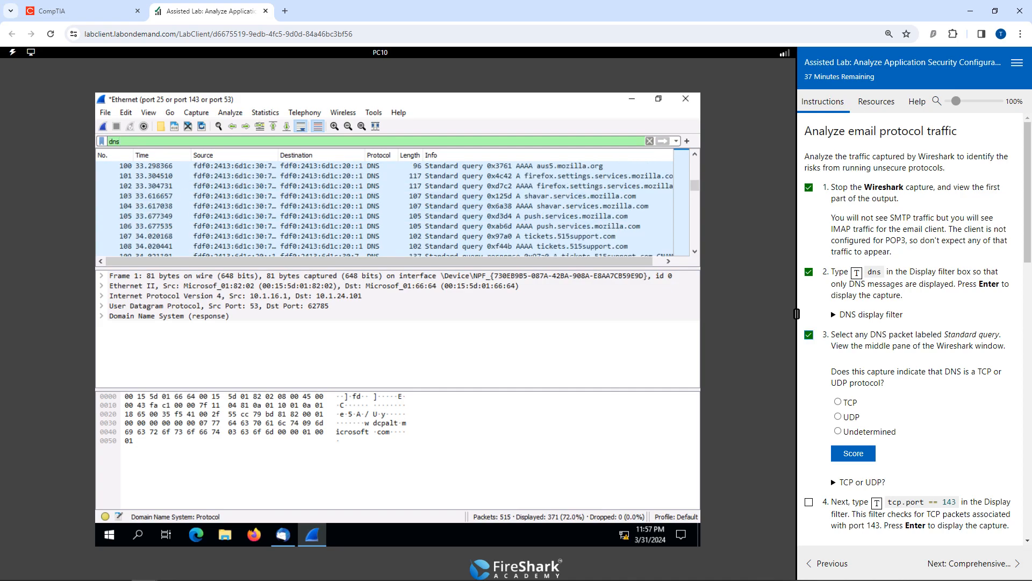
{"action": "scroll", "coordinate": [384, 206], "scroll_direction": "up", "scroll_amount": 14}
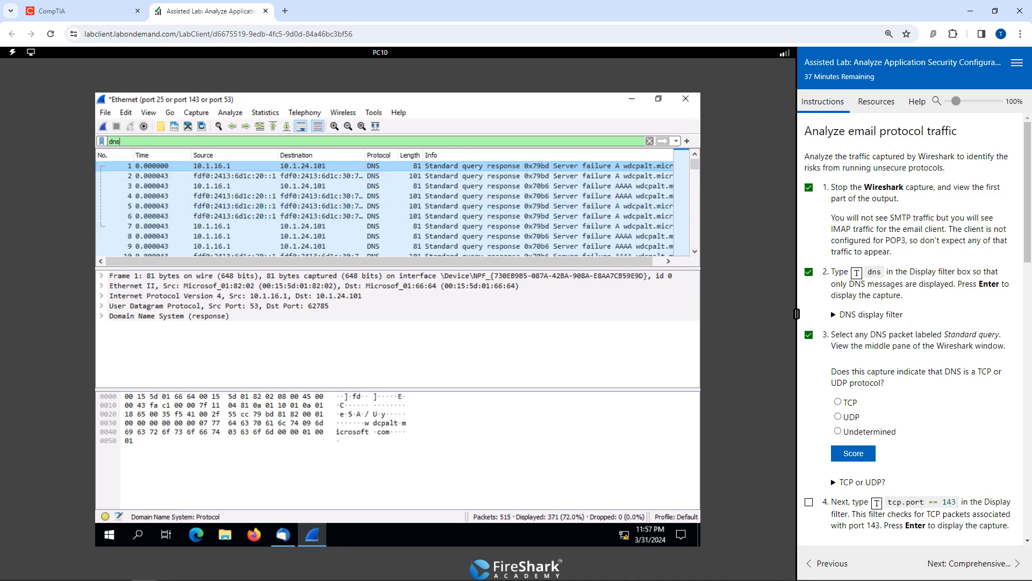
Inspect the first DNS packet's User Datagram Protocol layer, submit UDP as the DNS protocol answer, and mark task 4 as done.
{"action": "left_click", "coordinate": [382, 167]}
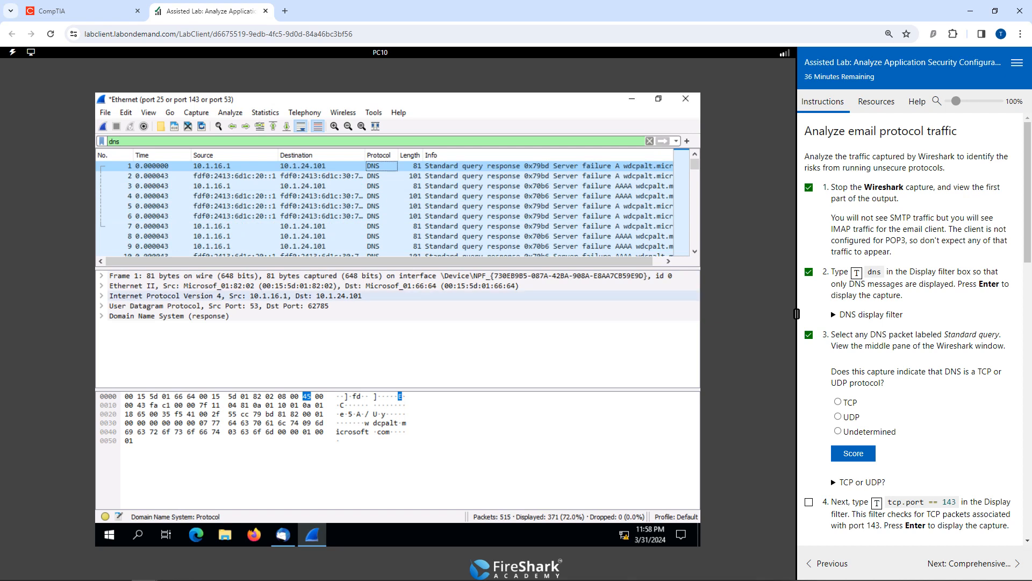
{"action": "left_click", "coordinate": [268, 306]}
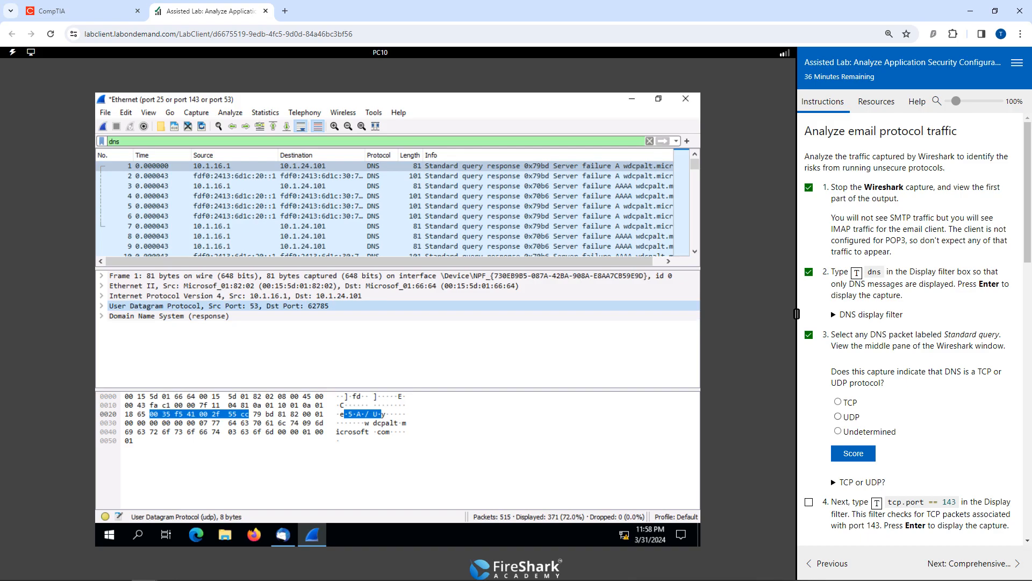
{"action": "left_click", "coordinate": [838, 416]}
{"action": "left_click", "coordinate": [854, 453]}
{"action": "scroll", "coordinate": [914, 323], "scroll_direction": "down", "scroll_amount": 4}
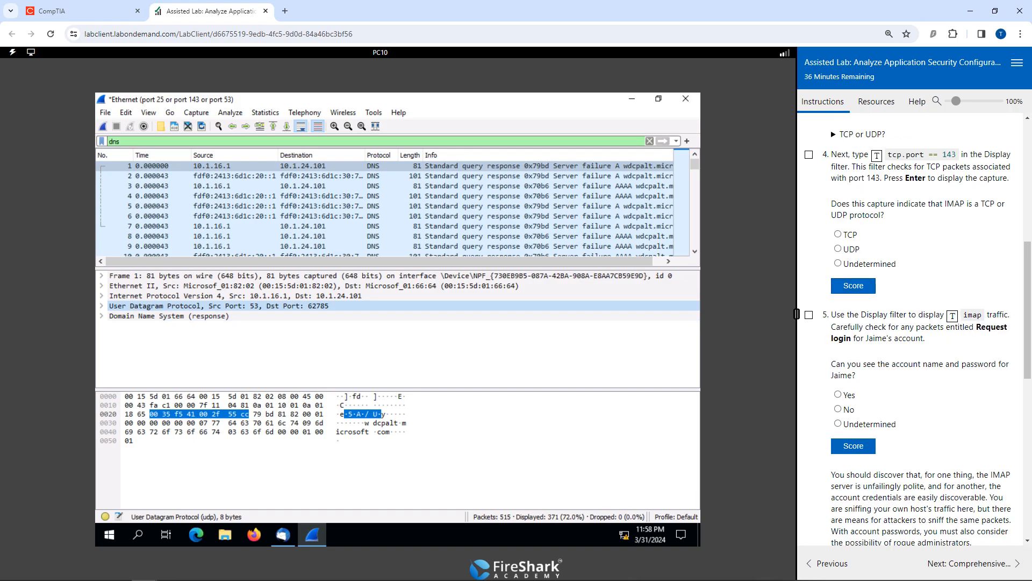
{"action": "left_click", "coordinate": [809, 316]}
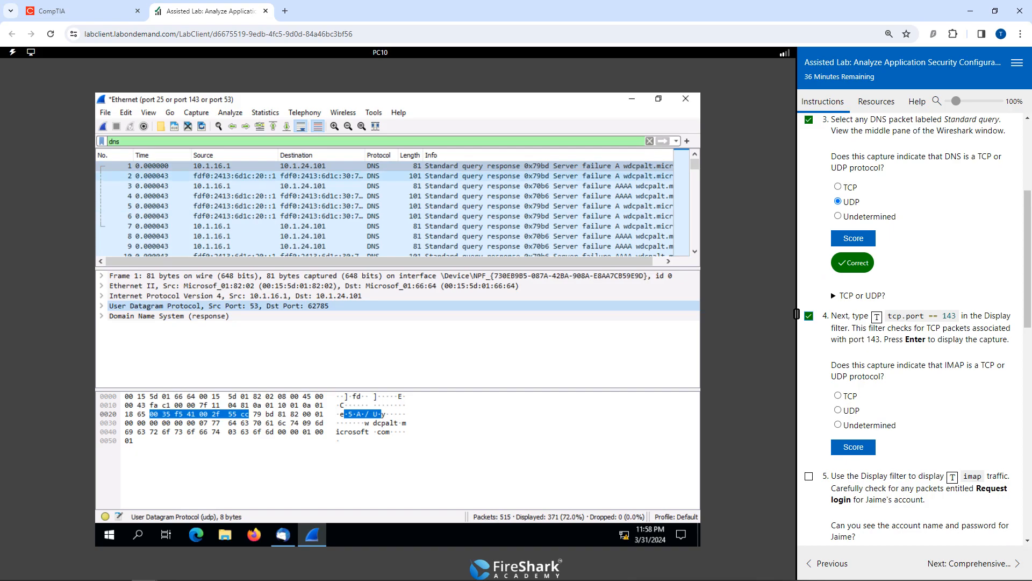
Replace the display filter with "tcp.port == 143" and apply it to the capture.
{"action": "left_click", "coordinate": [121, 142]}
{"action": "key", "text": "BackSpace"}
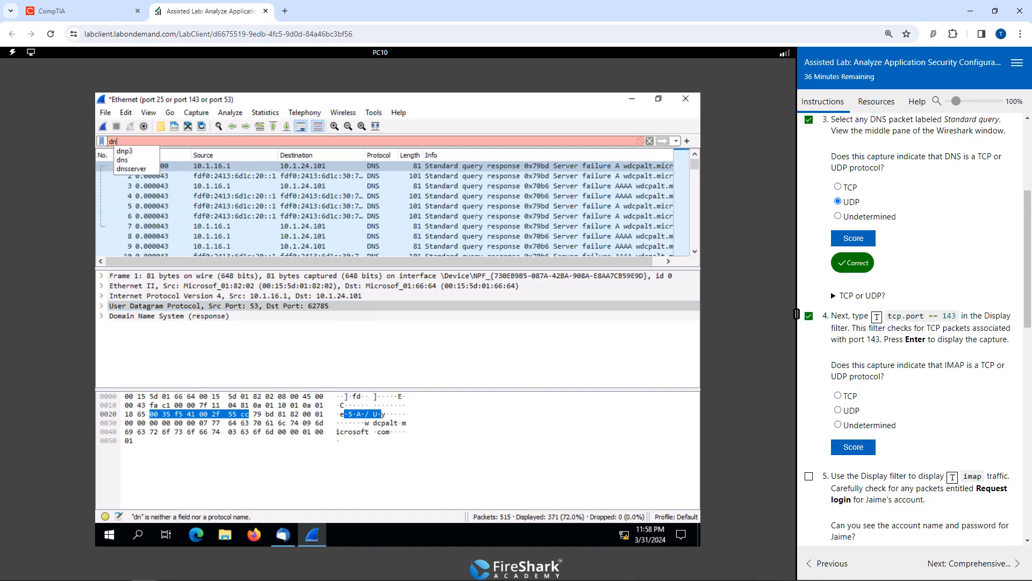
{"action": "key", "text": "BackSpace"}
{"action": "key", "text": "BackSpace"}
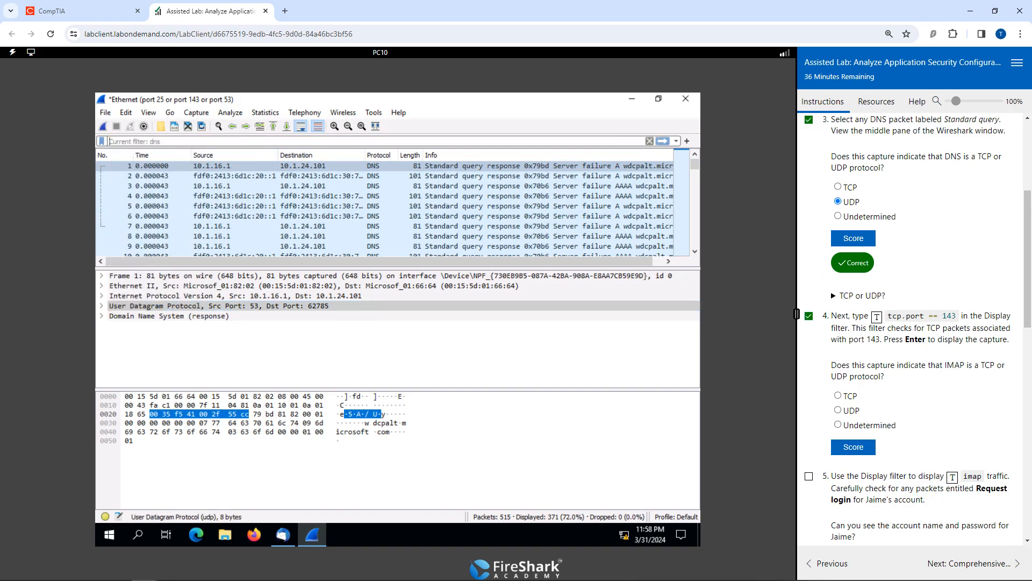
{"action": "left_click", "coordinate": [877, 316]}
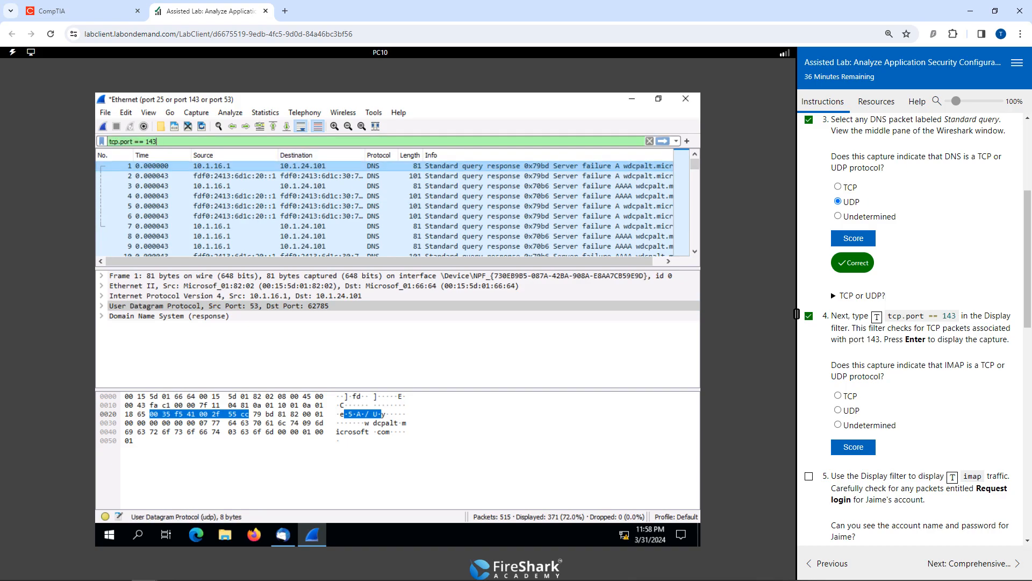
{"action": "key", "text": "Return"}
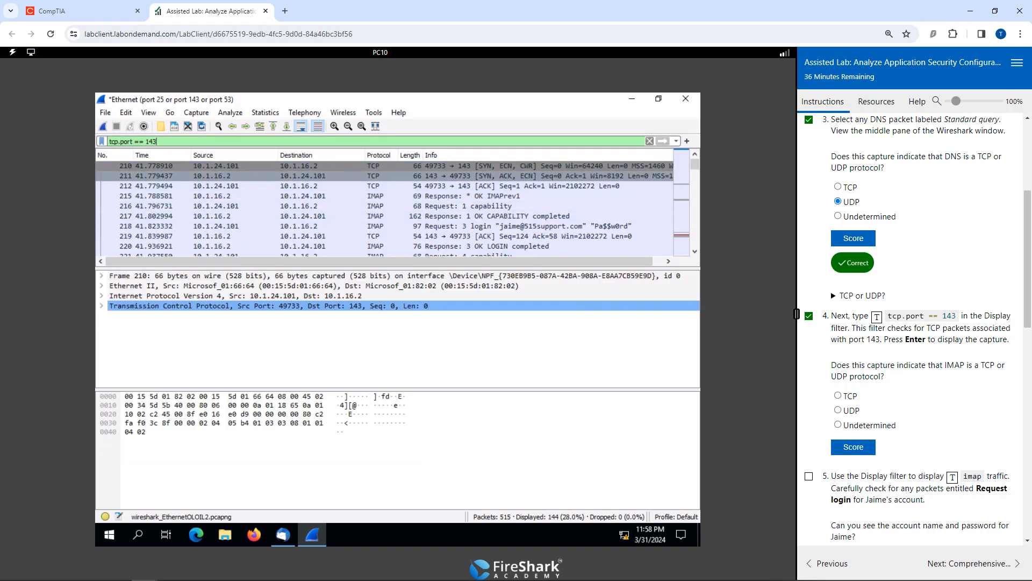
Inspect the first filtered packet's Transmission Control Protocol layer, submit TCP as the IMAP answer, and mark task 5 as done.
{"action": "left_click", "coordinate": [381, 166]}
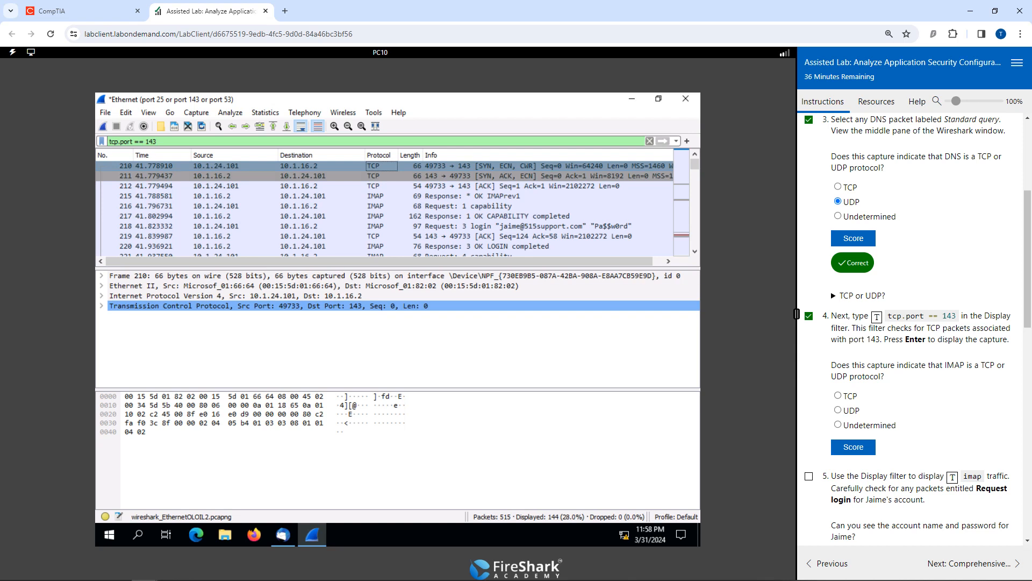
{"action": "left_click", "coordinate": [269, 305]}
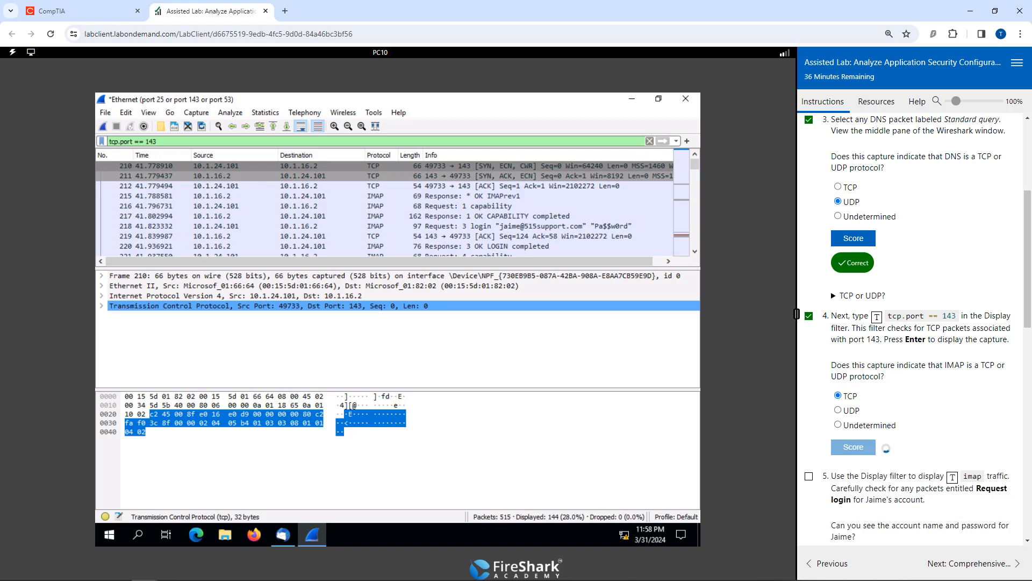
{"action": "scroll", "coordinate": [887, 448], "scroll_direction": "down", "scroll_amount": 4}
{"action": "left_click", "coordinate": [809, 237]}
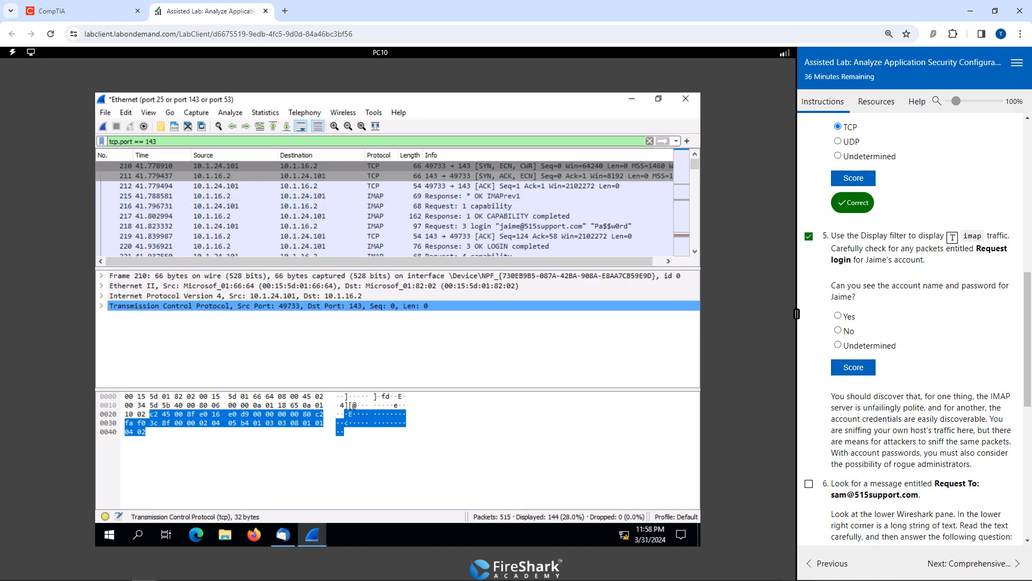
Replace the display filter with "imap" to show only IMAP traffic.
{"action": "key", "text": "BackSpace"}
{"action": "key", "text": "BackSpace"}
{"action": "key", "text": "BackSpace"}
{"action": "key", "text": "BackSpace"}
{"action": "key", "text": "BackSpace"}
{"action": "key", "text": "BackSpace"}
{"action": "key", "text": "BackSpace"}
{"action": "key", "text": "BackSpace"}
{"action": "key", "text": "BackSpace"}
{"action": "key", "text": "BackSpace"}
{"action": "key", "text": "BackSpace"}
{"action": "key", "text": "BackSpace"}
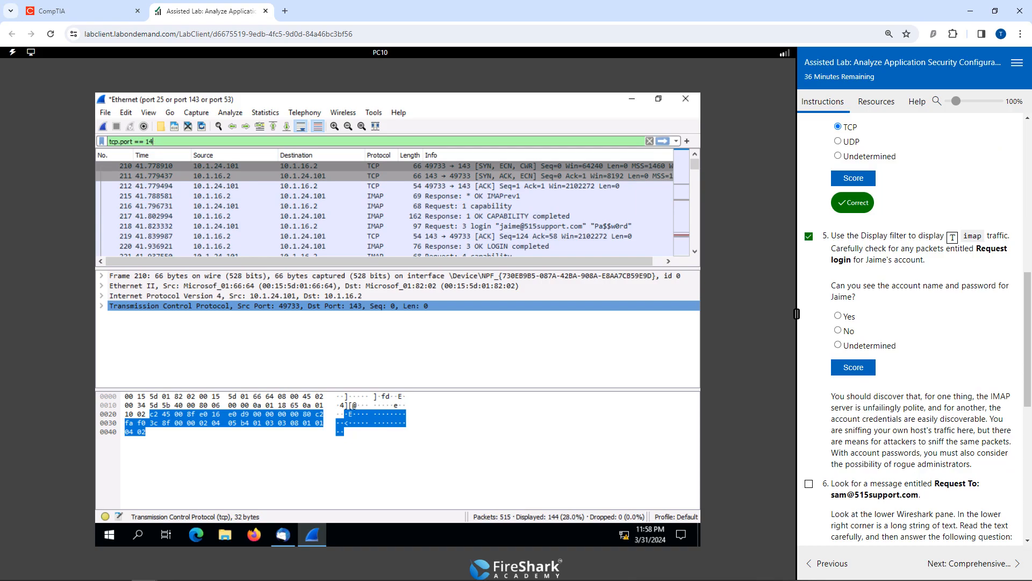
{"action": "key", "text": "BackSpace"}
{"action": "key", "text": "BackSpace"}
{"action": "key", "text": "BackSpace"}
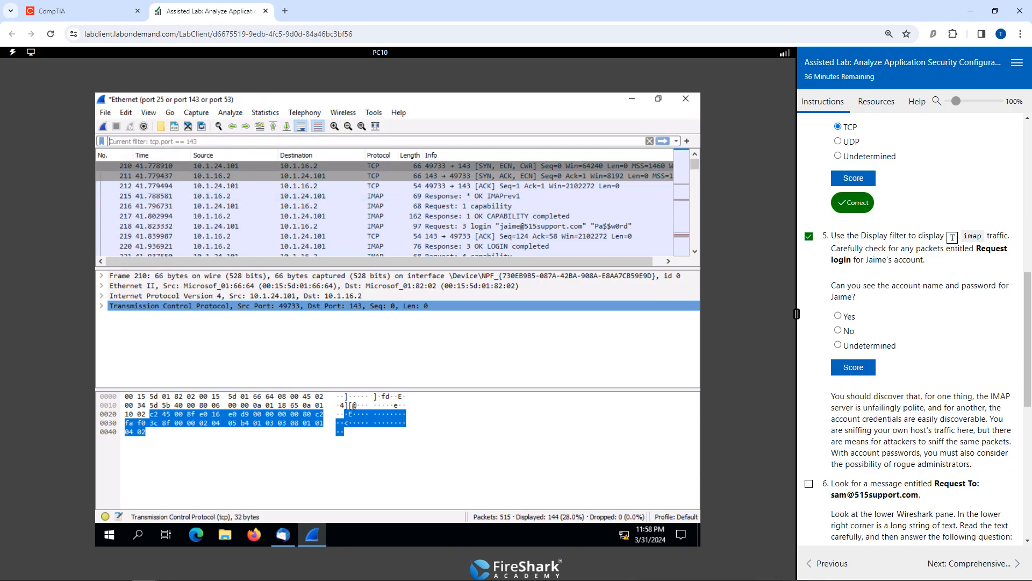
{"action": "left_click", "coordinate": [952, 237]}
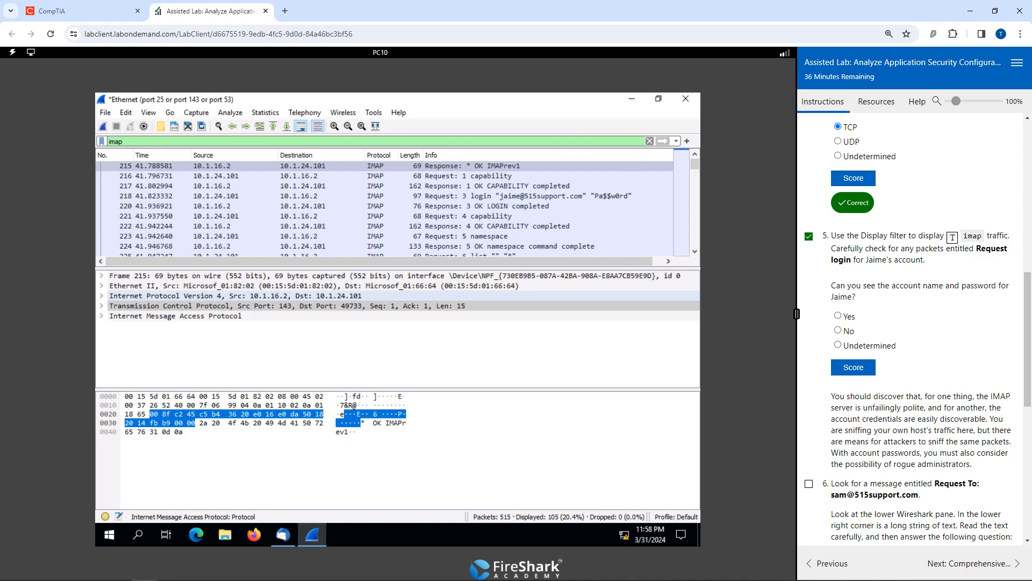
Look through the IMAP packets for the account's login exchange and examine the details of the login response packet.
{"action": "scroll", "coordinate": [384, 226], "scroll_direction": "down", "scroll_amount": 3}
{"action": "scroll", "coordinate": [385, 226], "scroll_direction": "down", "scroll_amount": 2}
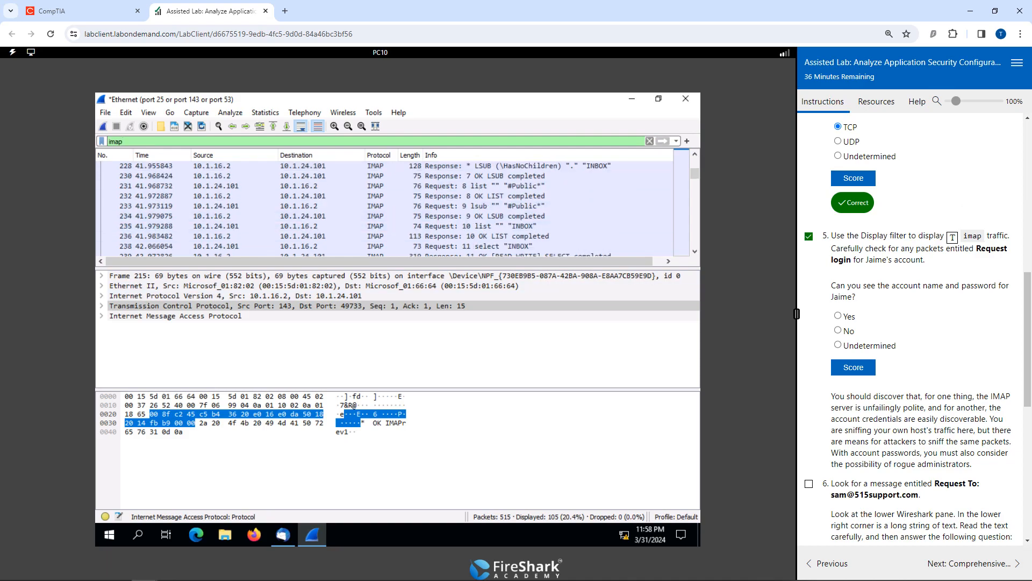
{"action": "scroll", "coordinate": [385, 215], "scroll_direction": "up", "scroll_amount": 5}
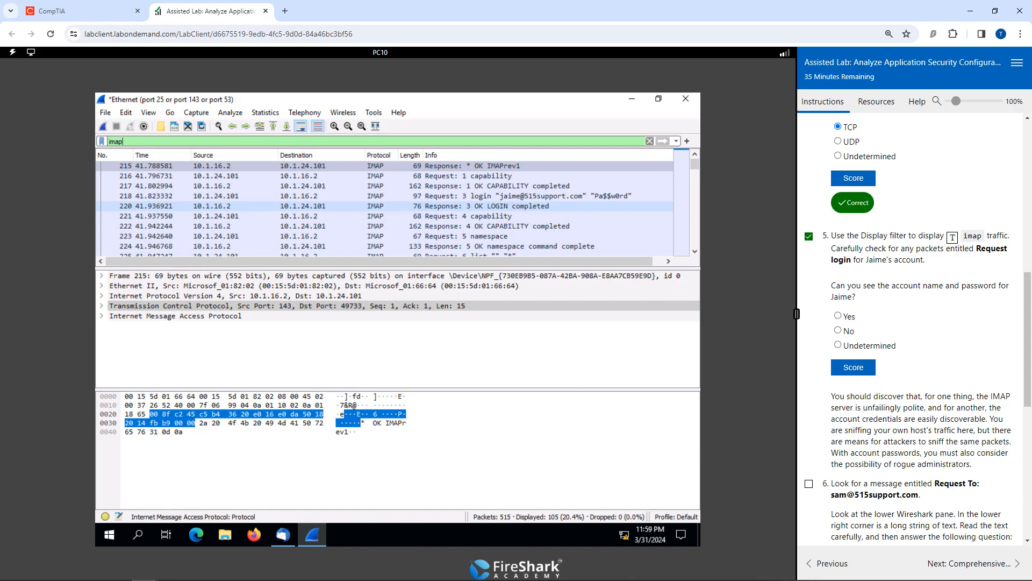
{"action": "left_click", "coordinate": [486, 206]}
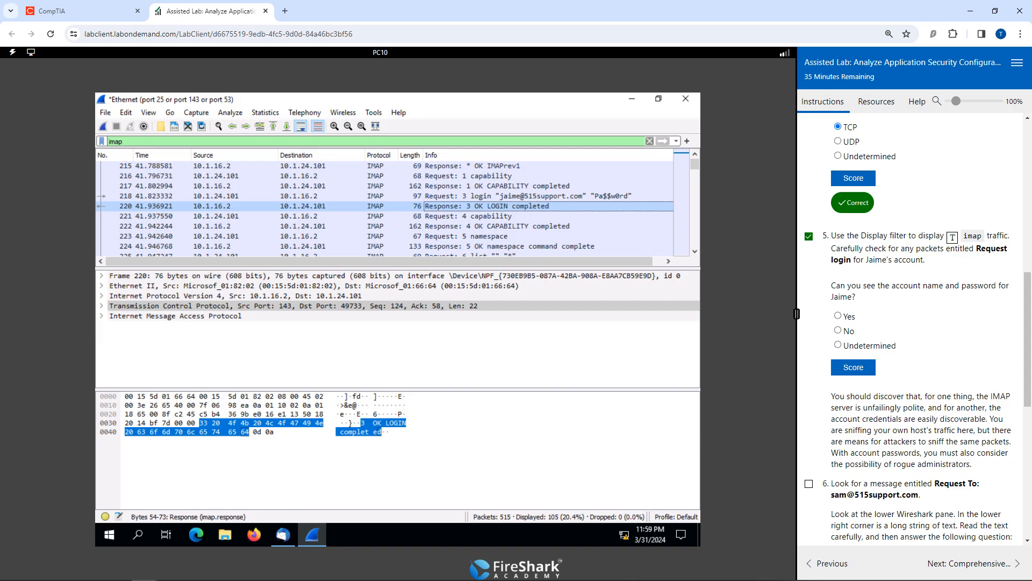
{"action": "left_click", "coordinate": [380, 432]}
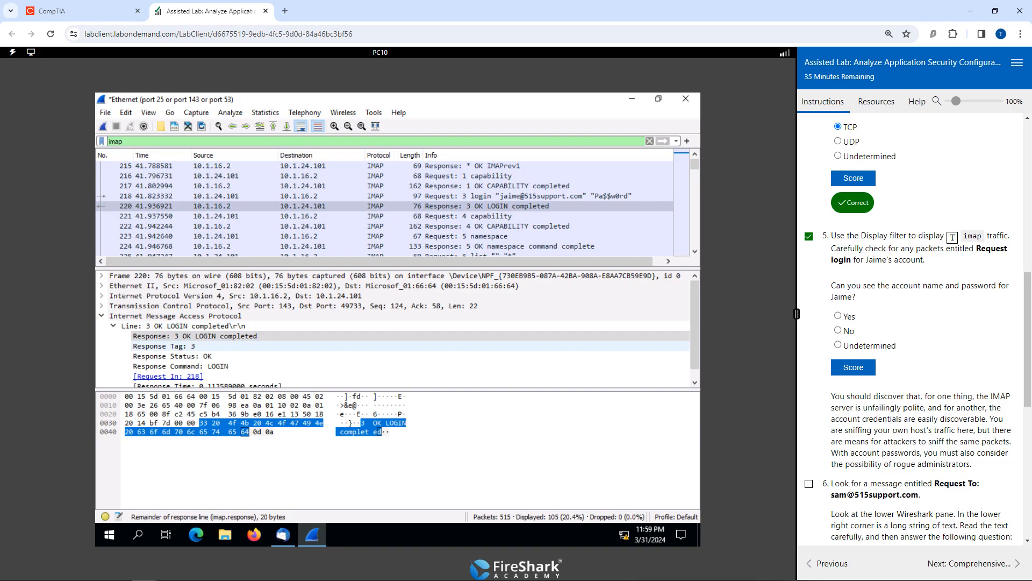
{"action": "scroll", "coordinate": [376, 345], "scroll_direction": "down", "scroll_amount": 1}
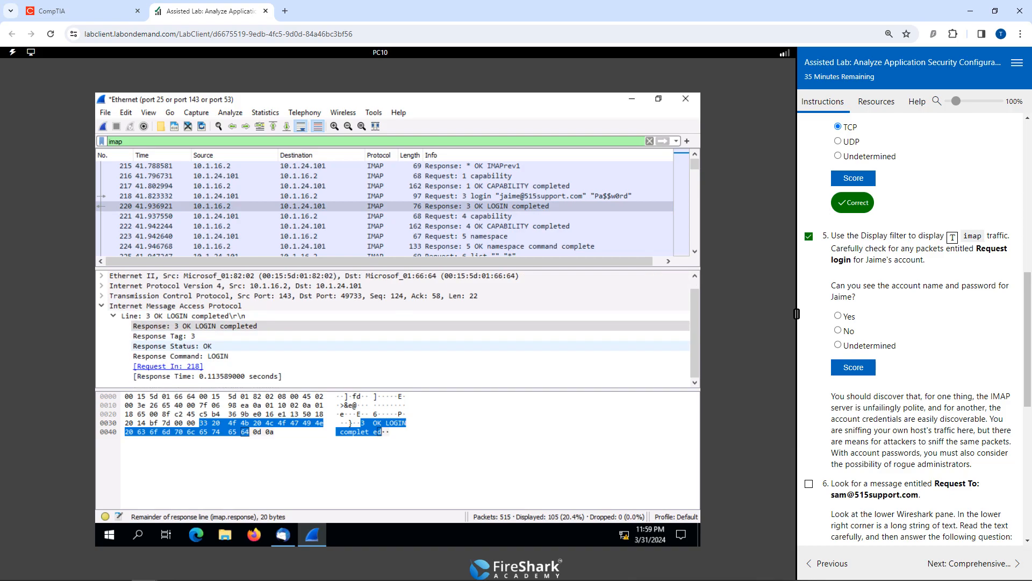
{"action": "scroll", "coordinate": [377, 346], "scroll_direction": "up", "scroll_amount": 1}
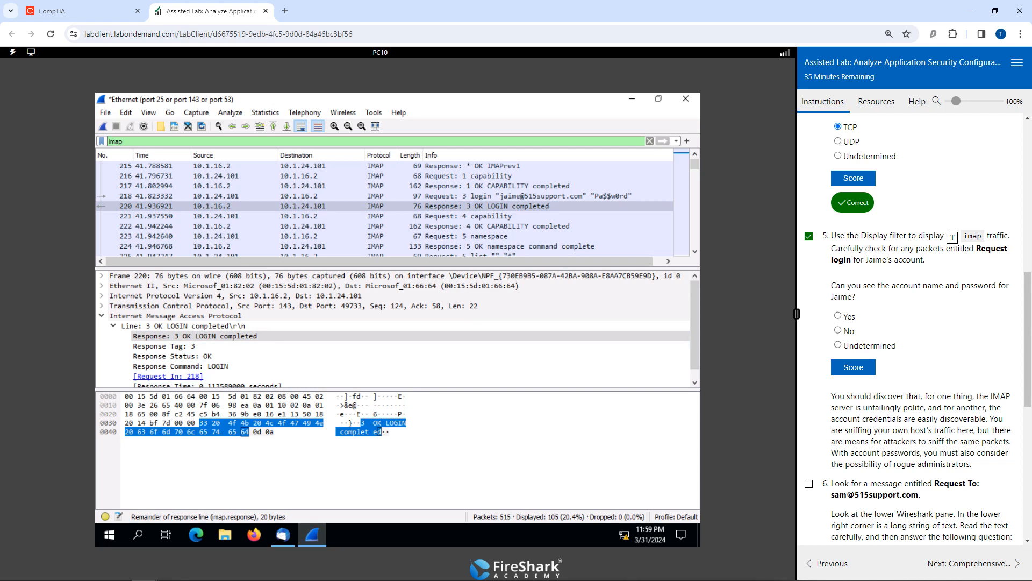
{"action": "scroll", "coordinate": [385, 207], "scroll_direction": "down", "scroll_amount": 6}
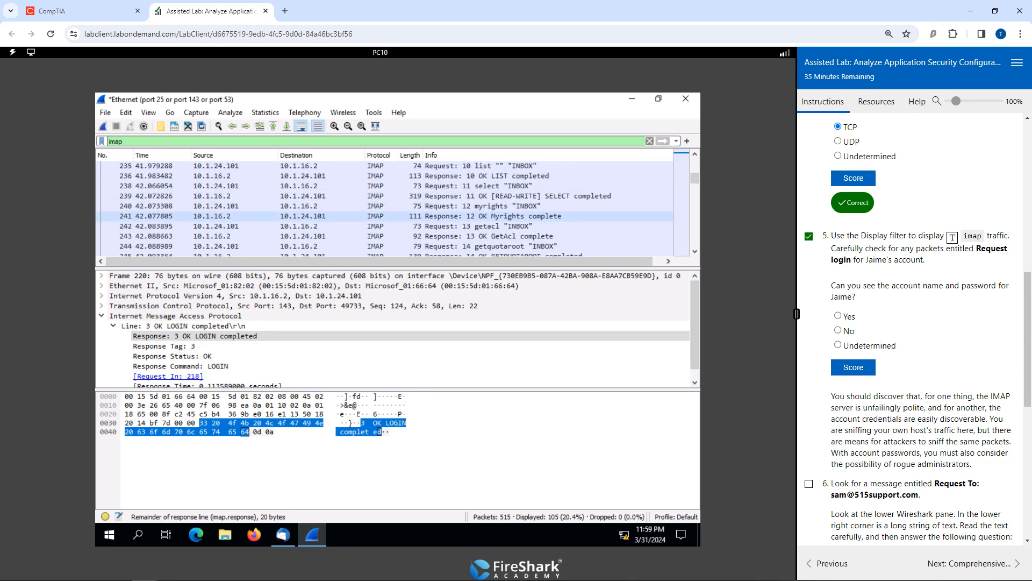
{"action": "scroll", "coordinate": [385, 207], "scroll_direction": "up", "scroll_amount": 7}
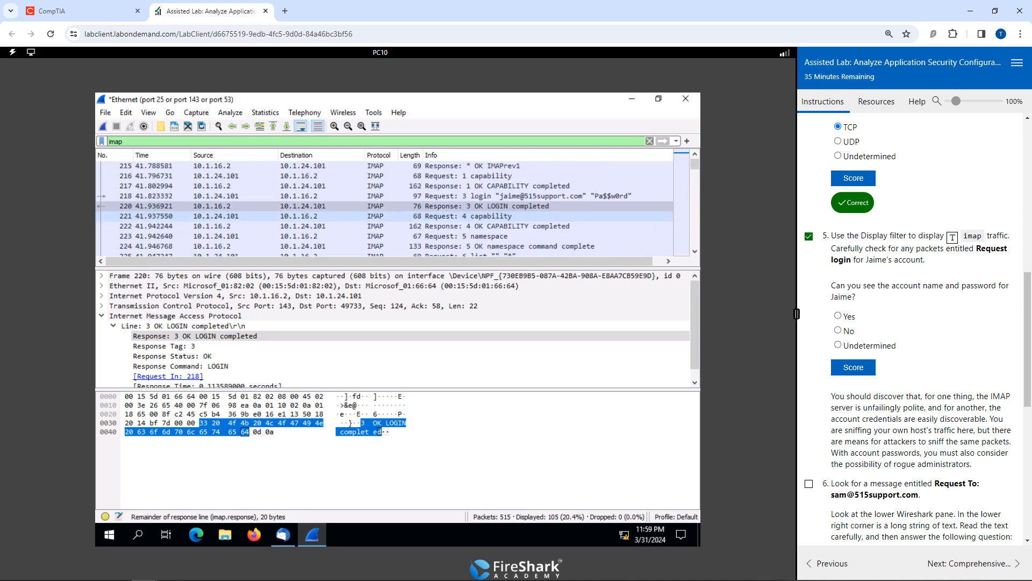
Inspect the username and password fields in the IMAP login request packet and submit Yes to the credentials visibility question.
{"action": "left_click", "coordinate": [518, 196]}
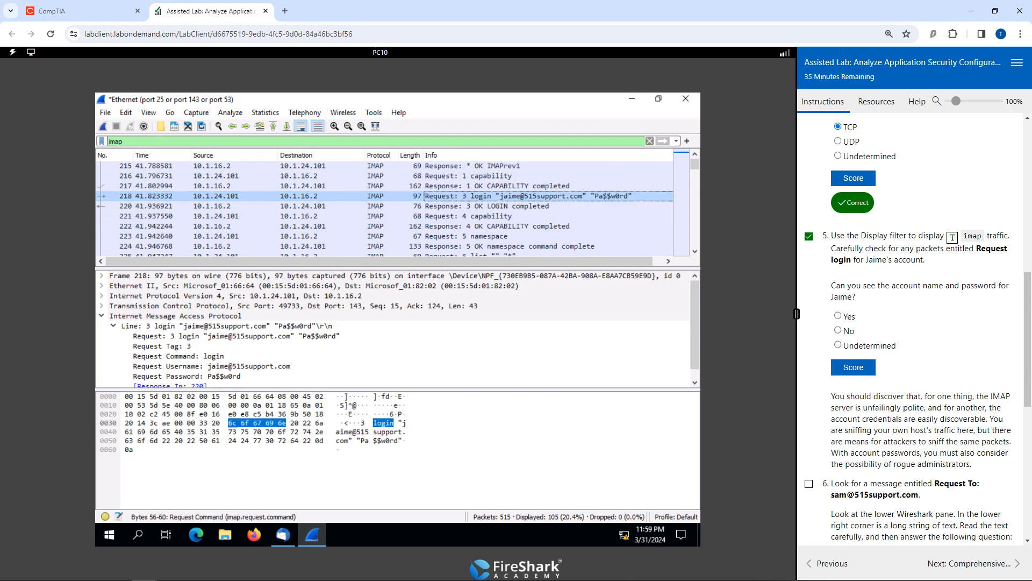
{"action": "left_click", "coordinate": [392, 432]}
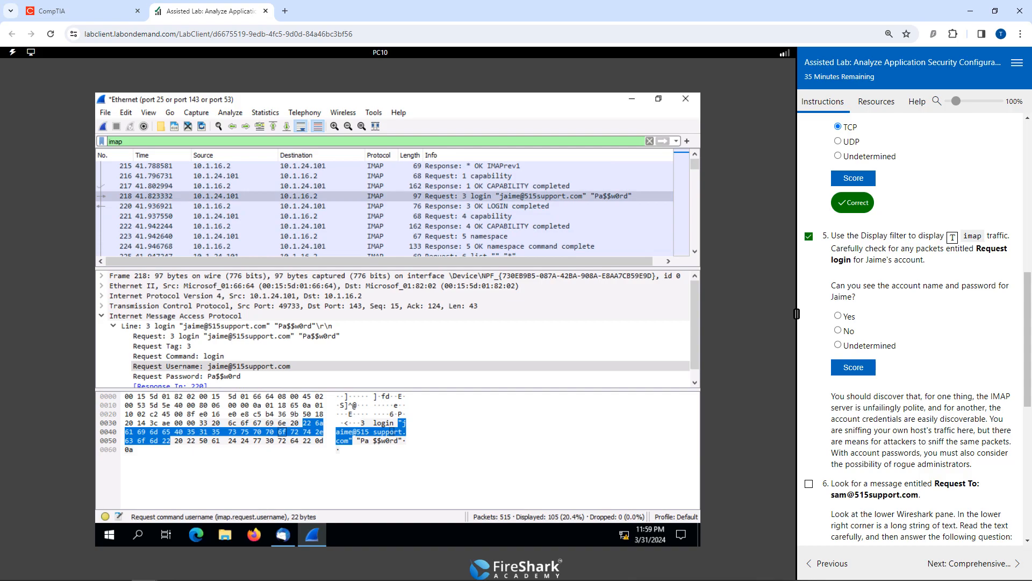
{"action": "left_click", "coordinate": [400, 440]}
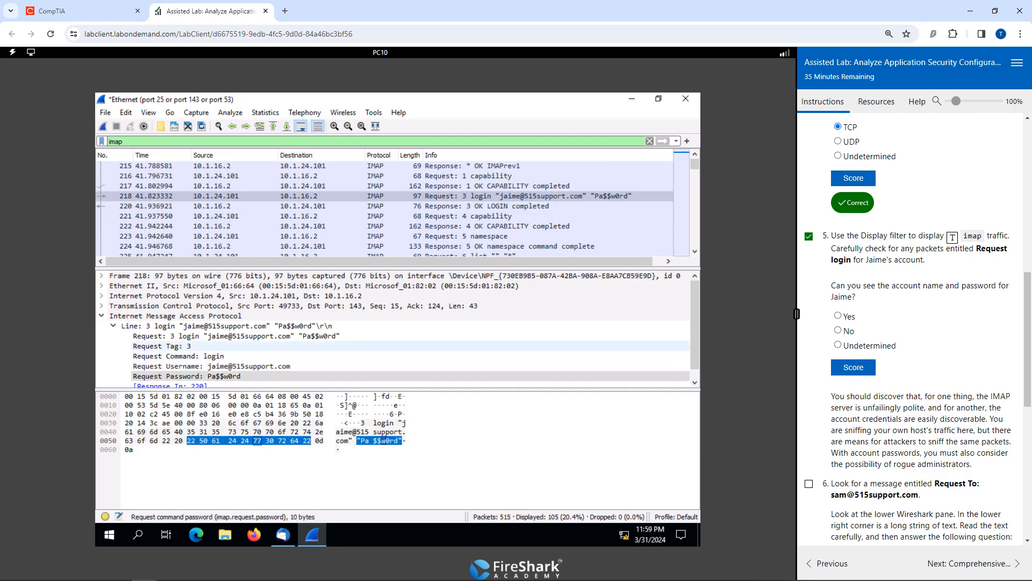
{"action": "scroll", "coordinate": [344, 346], "scroll_direction": "down", "scroll_amount": 1}
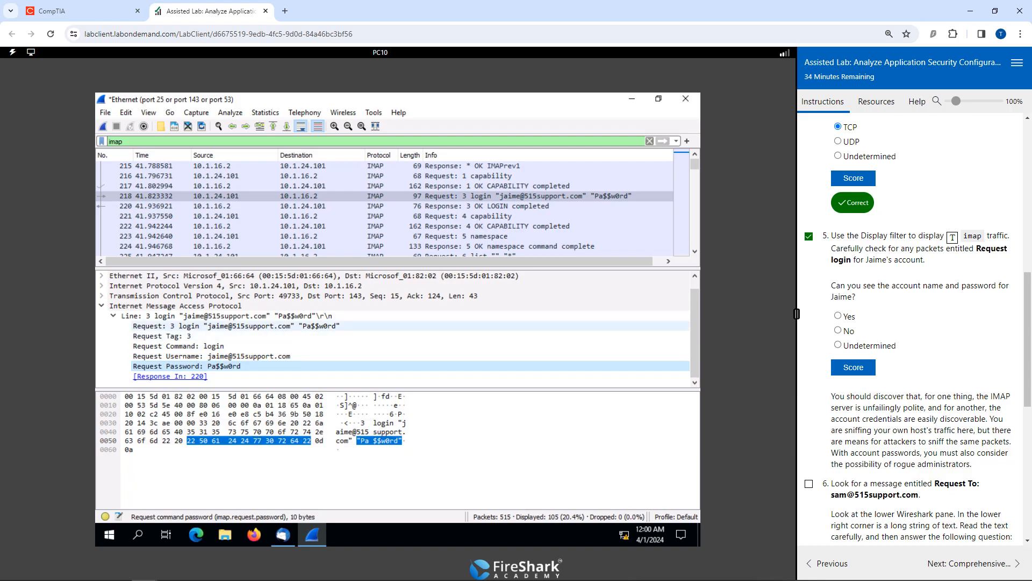
{"action": "left_click_drag", "start_coordinate": [236, 326], "coordinate": [159, 335]}
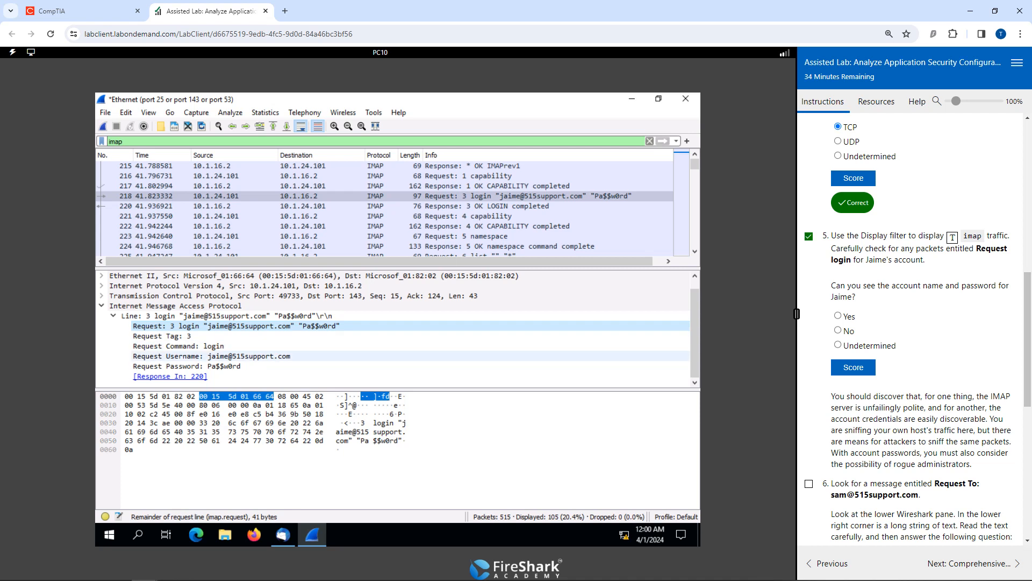
{"action": "left_click", "coordinate": [838, 315]}
{"action": "left_click", "coordinate": [860, 368]}
Mark task 6 as done and find the IMAP "Request: To:" packet for the recipient named in that task, opening its details.
{"action": "scroll", "coordinate": [884, 368], "scroll_direction": "down", "scroll_amount": 4}
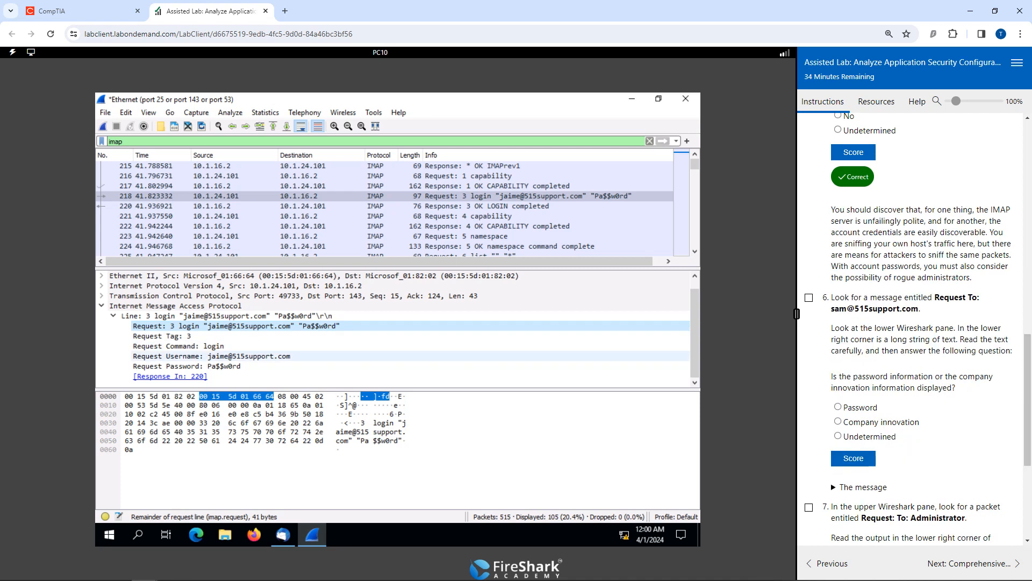
{"action": "left_click", "coordinate": [808, 297]}
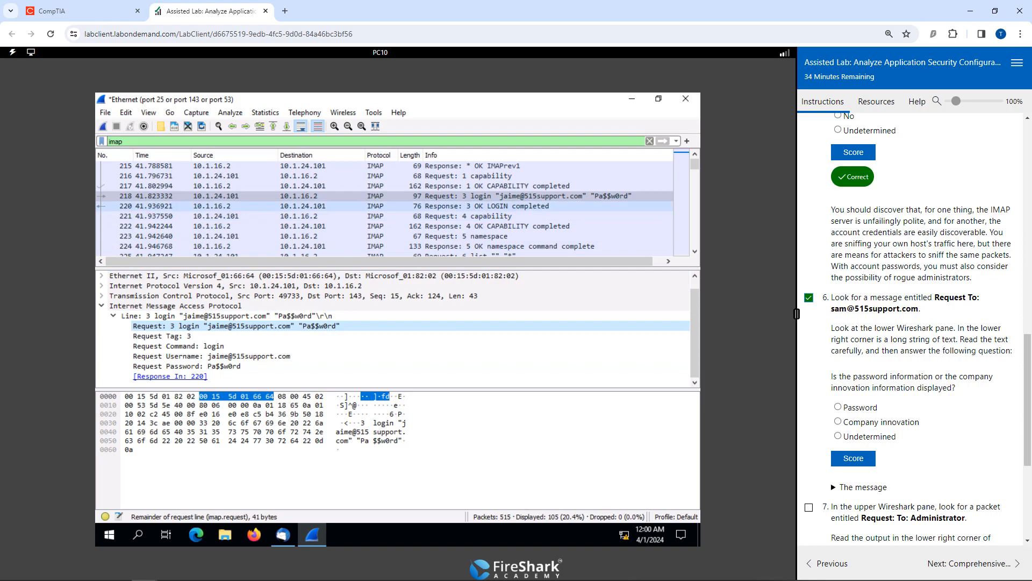
{"action": "scroll", "coordinate": [384, 206], "scroll_direction": "down", "scroll_amount": 2}
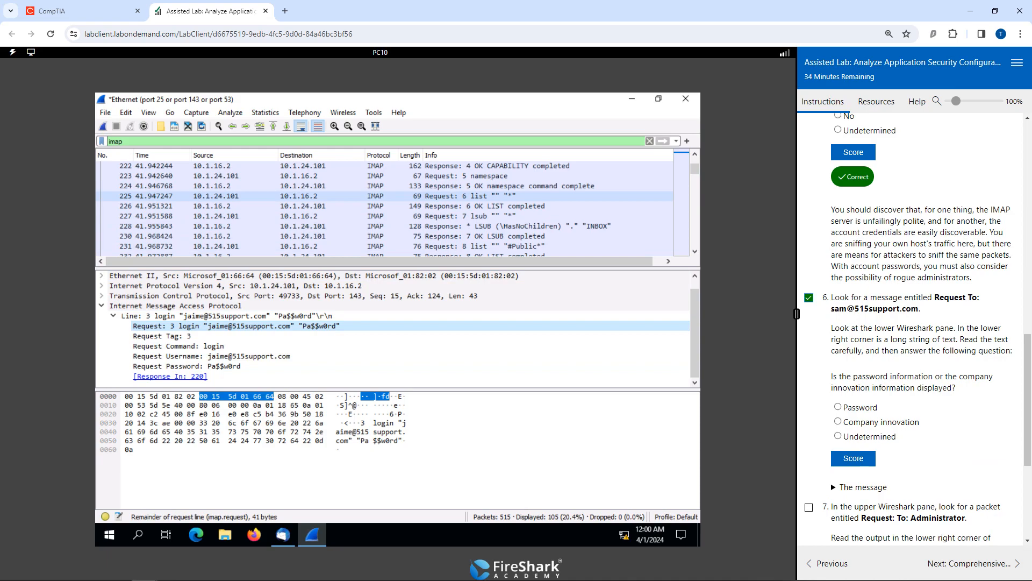
{"action": "scroll", "coordinate": [384, 206], "scroll_direction": "down", "scroll_amount": 2}
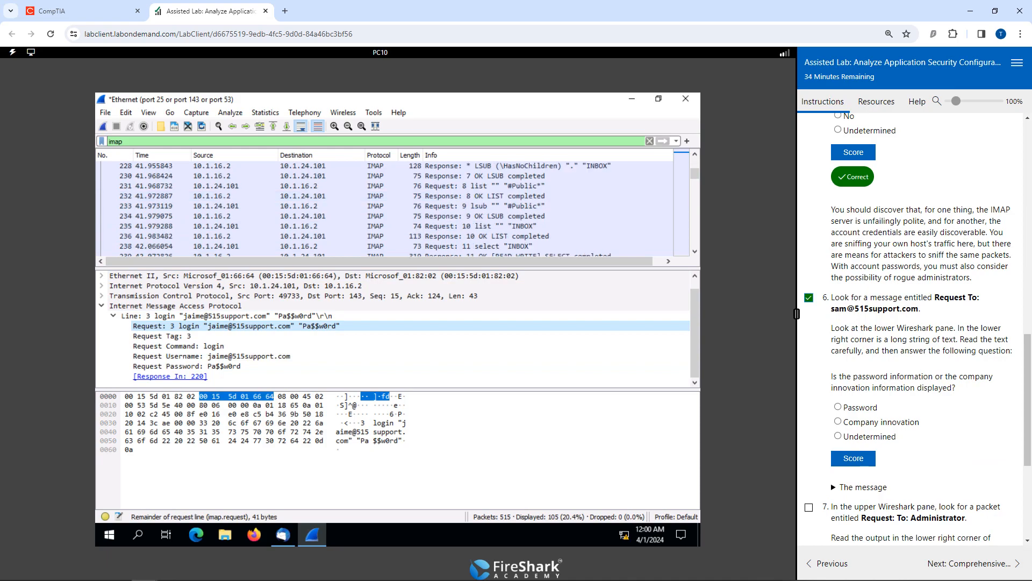
{"action": "scroll", "coordinate": [384, 206], "scroll_direction": "down", "scroll_amount": 2}
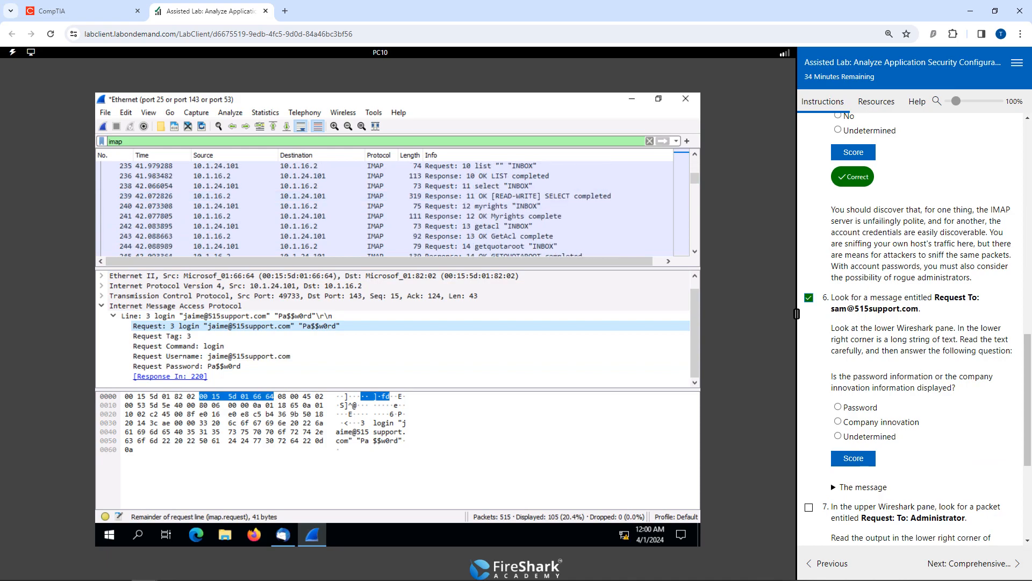
{"action": "scroll", "coordinate": [384, 206], "scroll_direction": "down", "scroll_amount": 2}
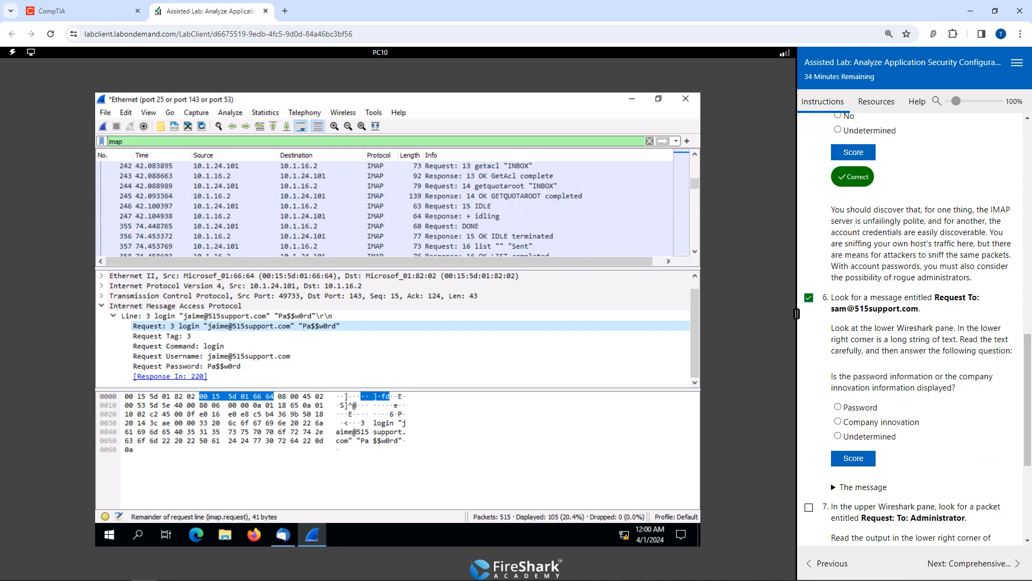
{"action": "scroll", "coordinate": [384, 206], "scroll_direction": "down", "scroll_amount": 2}
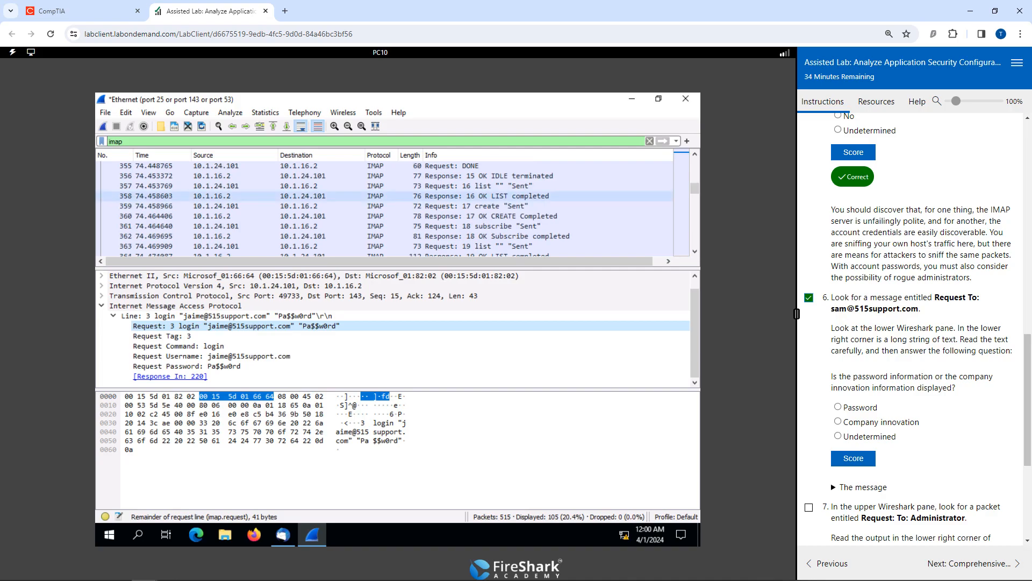
{"action": "scroll", "coordinate": [385, 206], "scroll_direction": "down", "scroll_amount": 5}
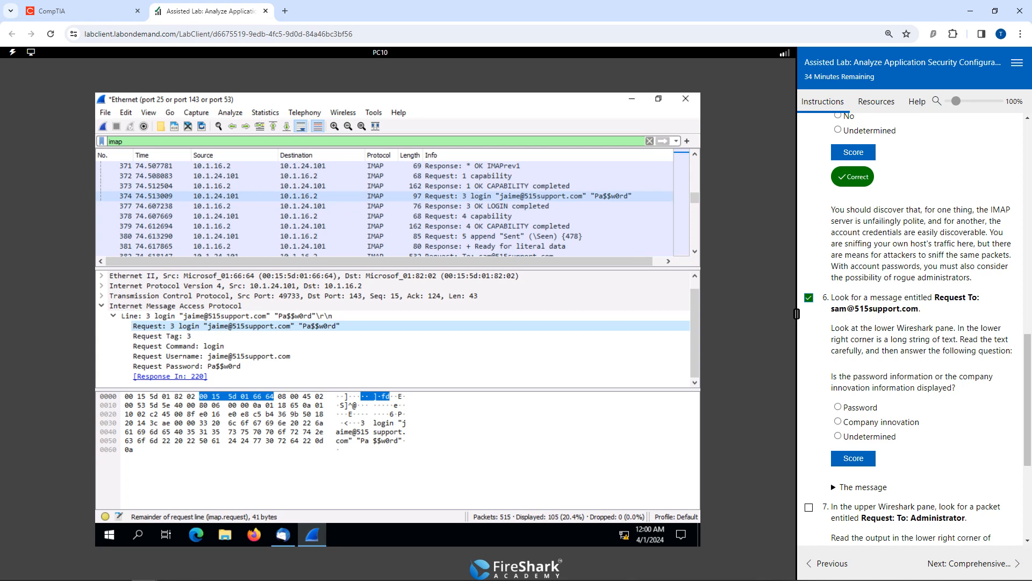
{"action": "scroll", "coordinate": [384, 205], "scroll_direction": "down", "scroll_amount": 2}
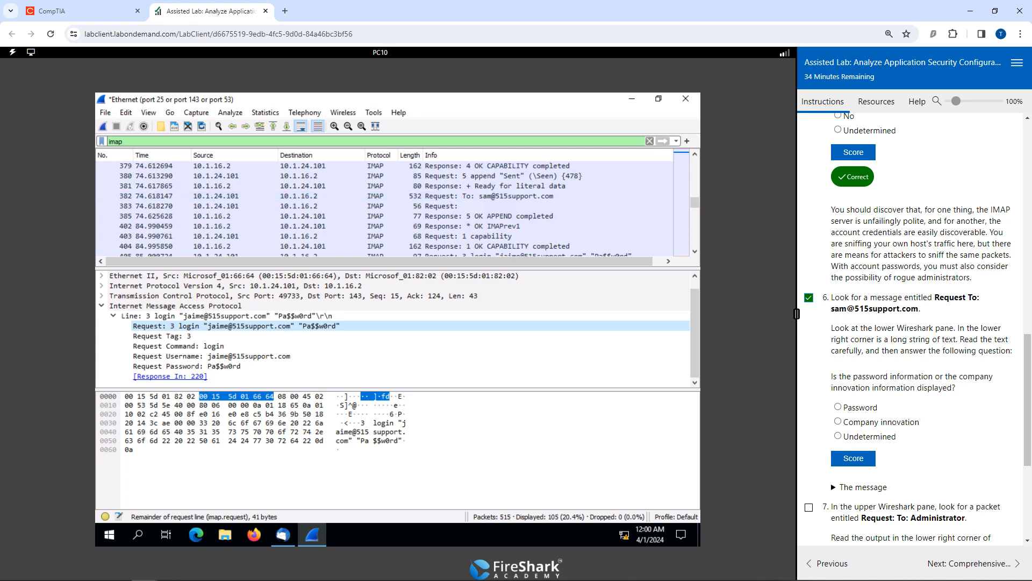
{"action": "left_click", "coordinate": [498, 196]}
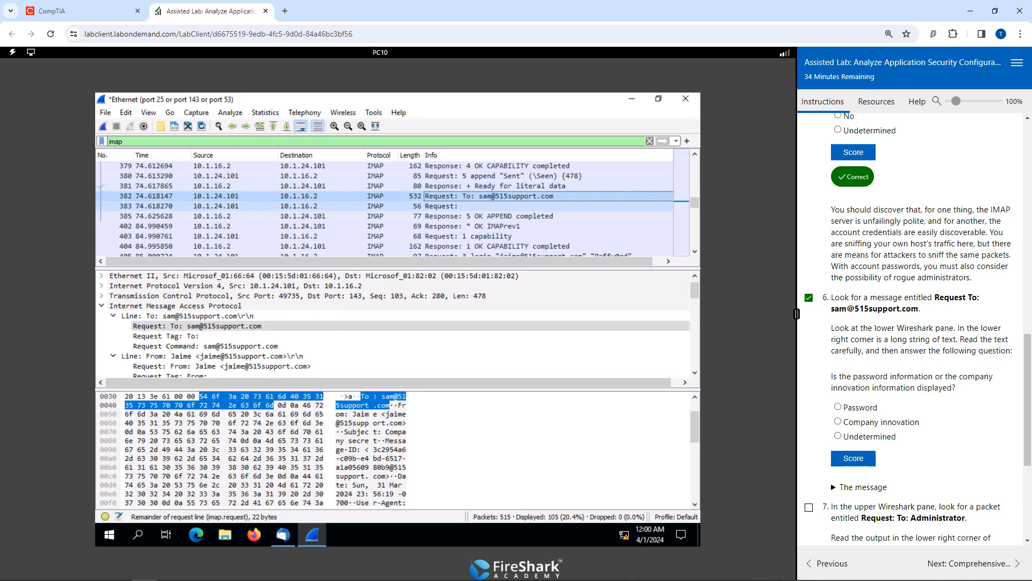
Examine the packet's message lines and byte text through to the email body after the Content-Language header.
{"action": "scroll", "coordinate": [395, 356], "scroll_direction": "down", "scroll_amount": 4}
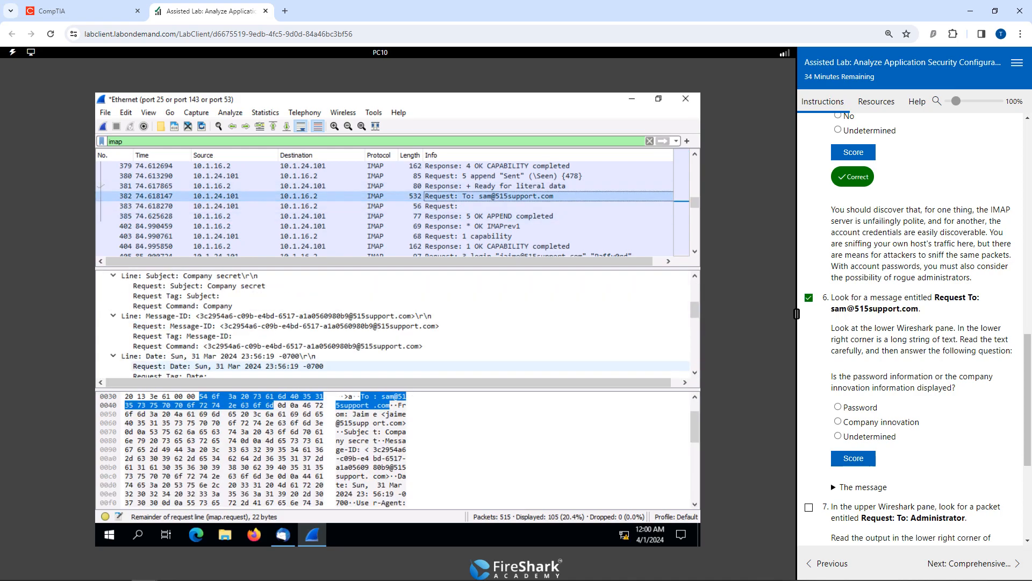
{"action": "scroll", "coordinate": [395, 316], "scroll_direction": "up", "scroll_amount": 5}
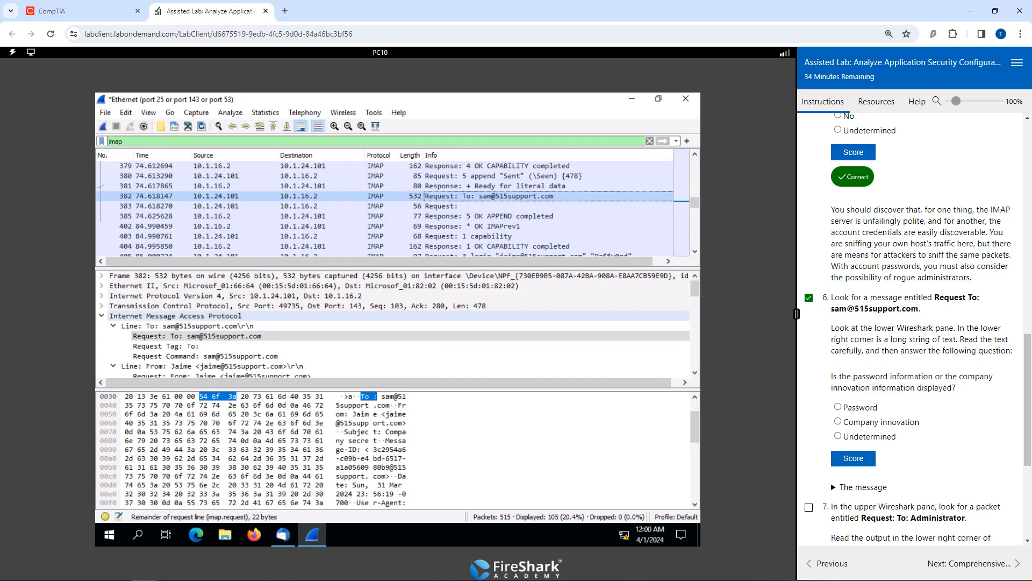
{"action": "scroll", "coordinate": [395, 316], "scroll_direction": "down", "scroll_amount": 12}
{"action": "scroll", "coordinate": [395, 316], "scroll_direction": "down", "scroll_amount": 2}
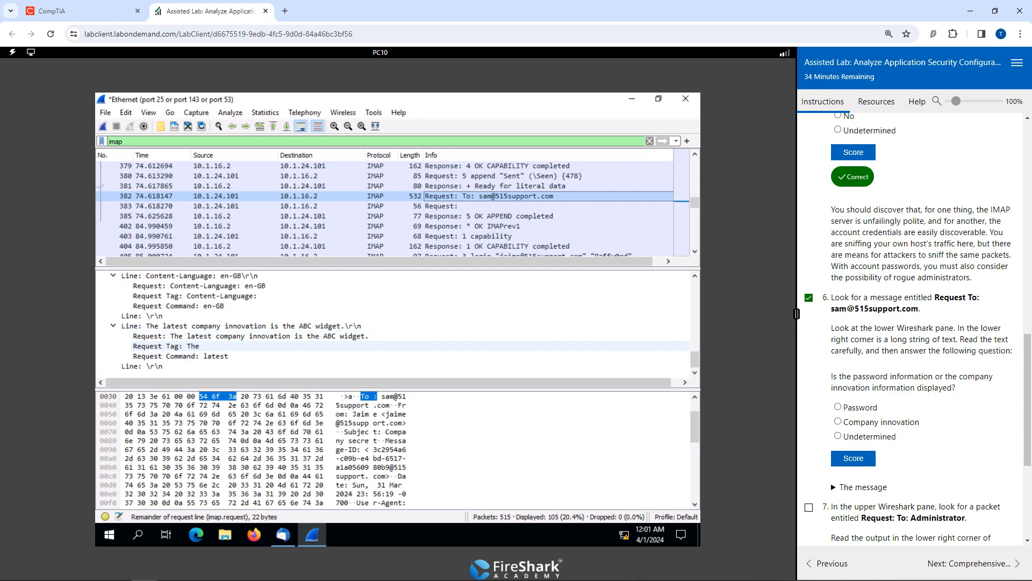
{"action": "scroll", "coordinate": [269, 398], "scroll_direction": "down", "scroll_amount": 6}
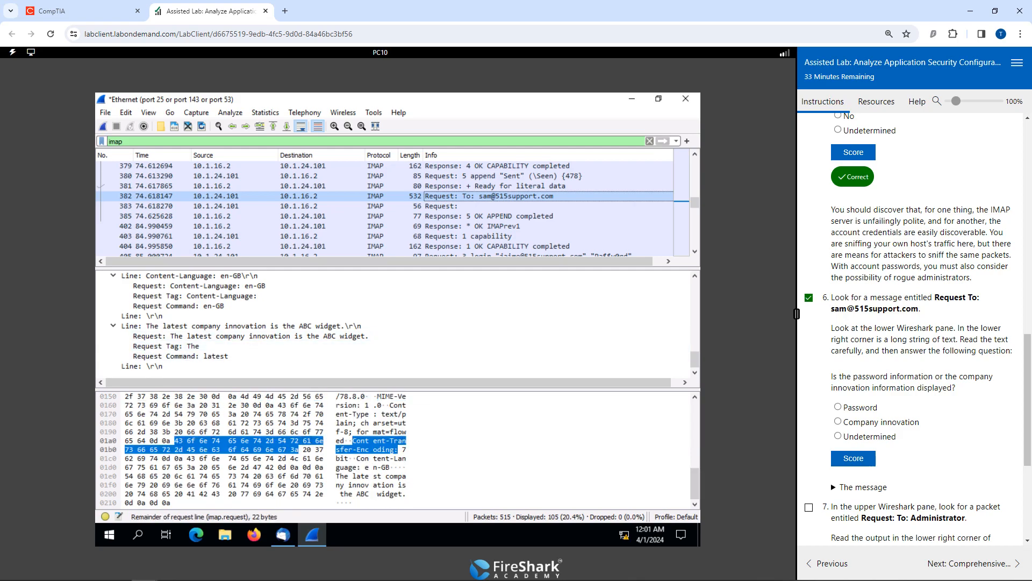
{"action": "left_click", "coordinate": [367, 459]}
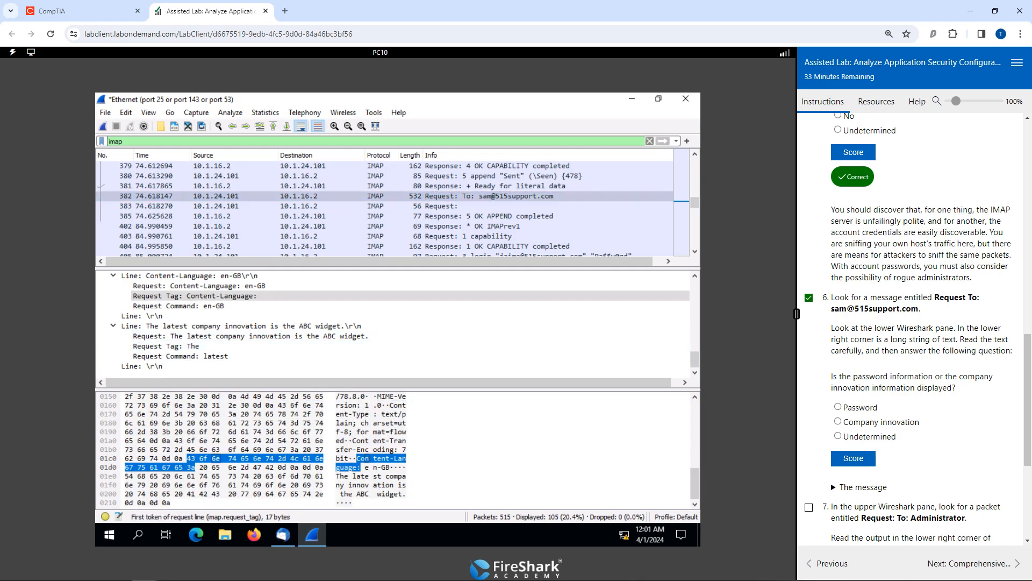
{"action": "left_click", "coordinate": [379, 468]}
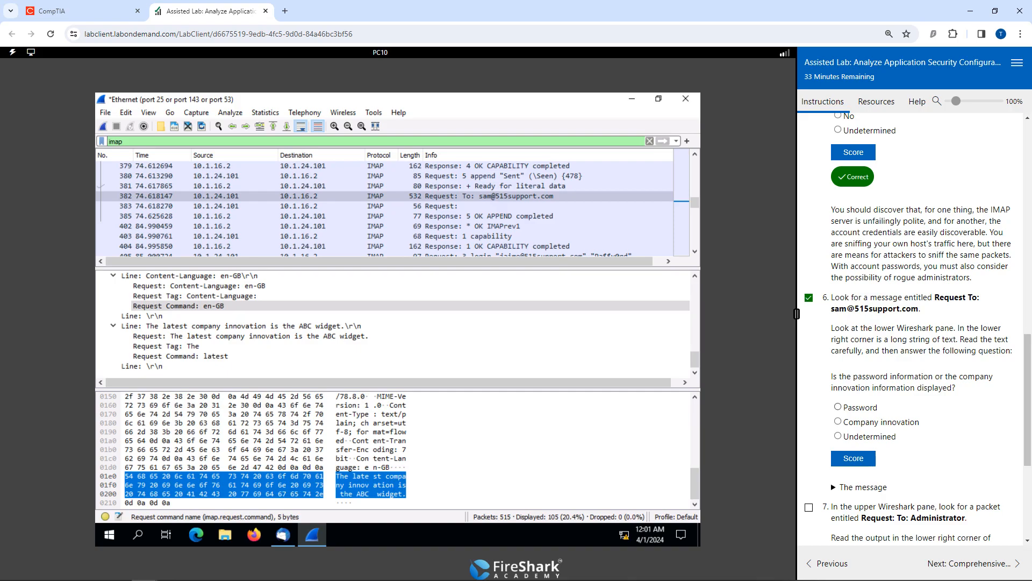
Submit Company innovation as the answer to task 6's question about the displayed information.
{"action": "left_click", "coordinate": [838, 407]}
{"action": "left_click", "coordinate": [838, 422]}
{"action": "left_click", "coordinate": [853, 457]}
{"action": "scroll", "coordinate": [853, 458], "scroll_direction": "down", "scroll_amount": 1}
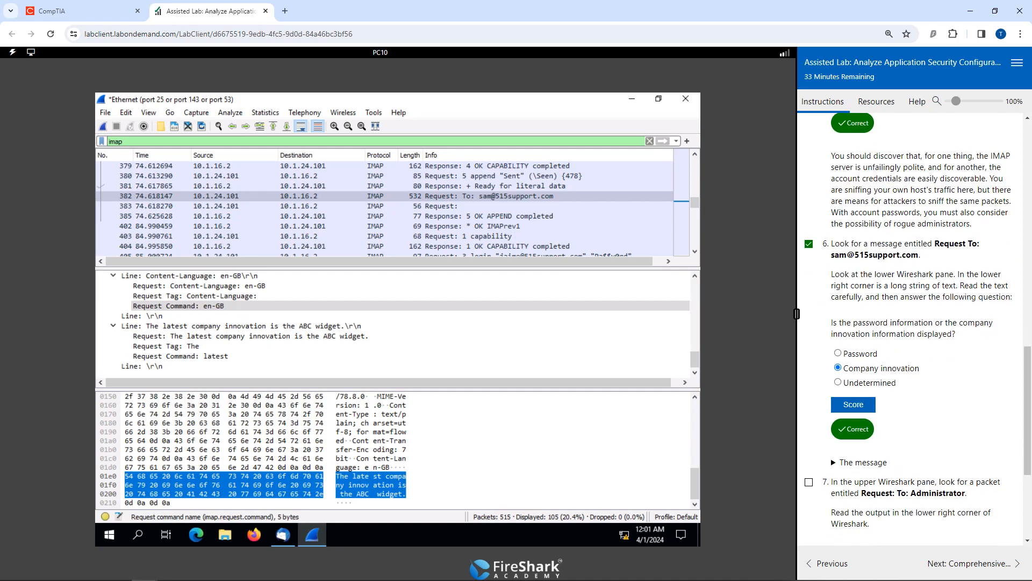
Find the IMAP "Request: To:" packet addressed to the administrator, as task 7 asks, and open its details.
{"action": "scroll", "coordinate": [913, 322], "scroll_direction": "down", "scroll_amount": 2}
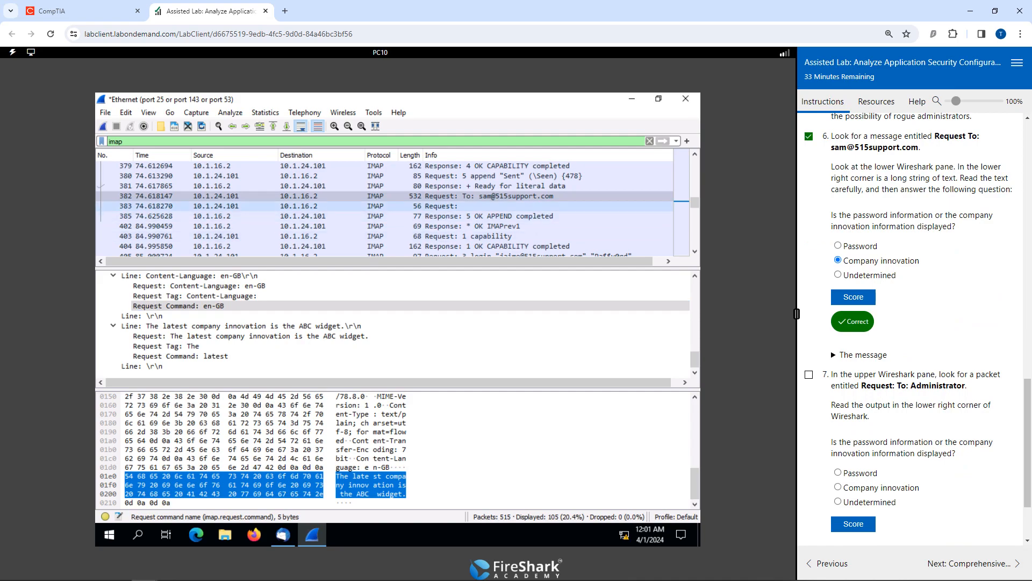
{"action": "scroll", "coordinate": [384, 206], "scroll_direction": "down", "scroll_amount": 2}
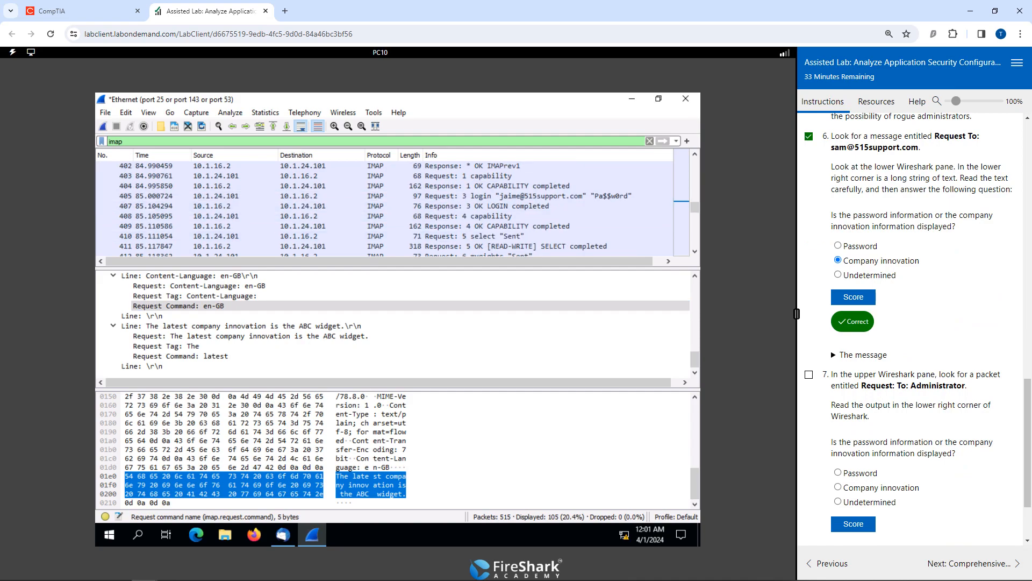
{"action": "scroll", "coordinate": [385, 206], "scroll_direction": "down", "scroll_amount": 4}
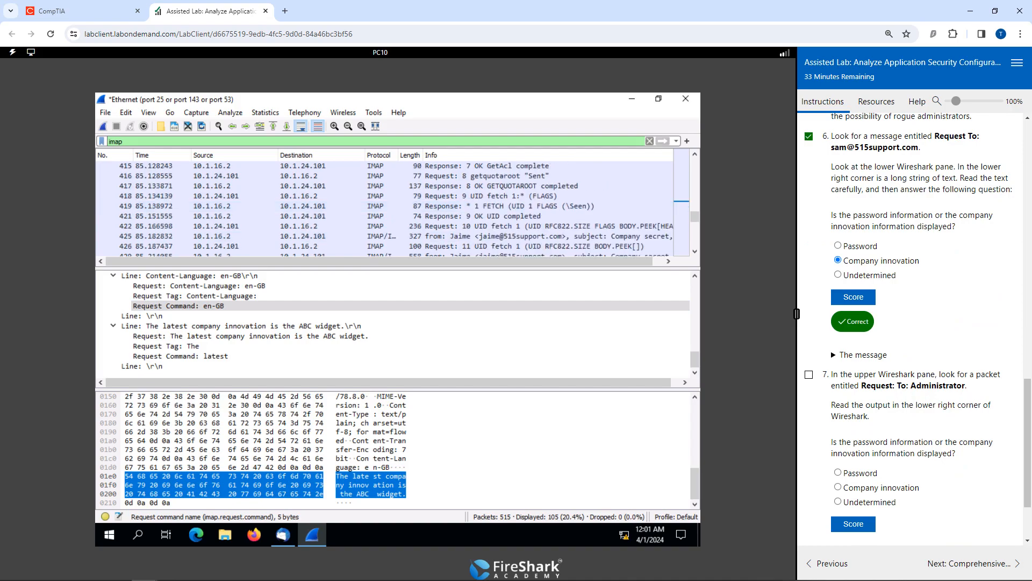
{"action": "scroll", "coordinate": [385, 206], "scroll_direction": "down", "scroll_amount": 2}
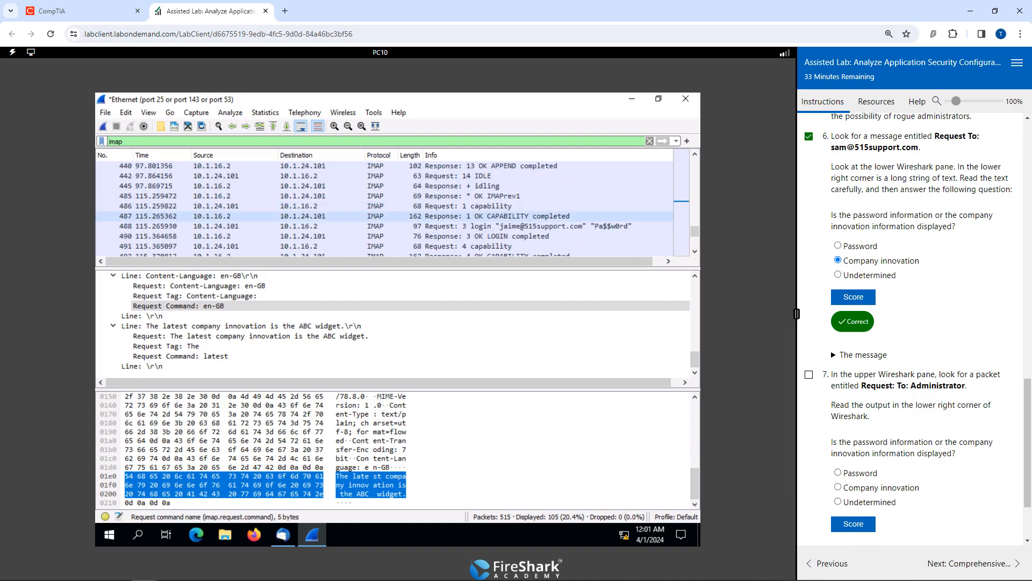
{"action": "left_click", "coordinate": [510, 207]}
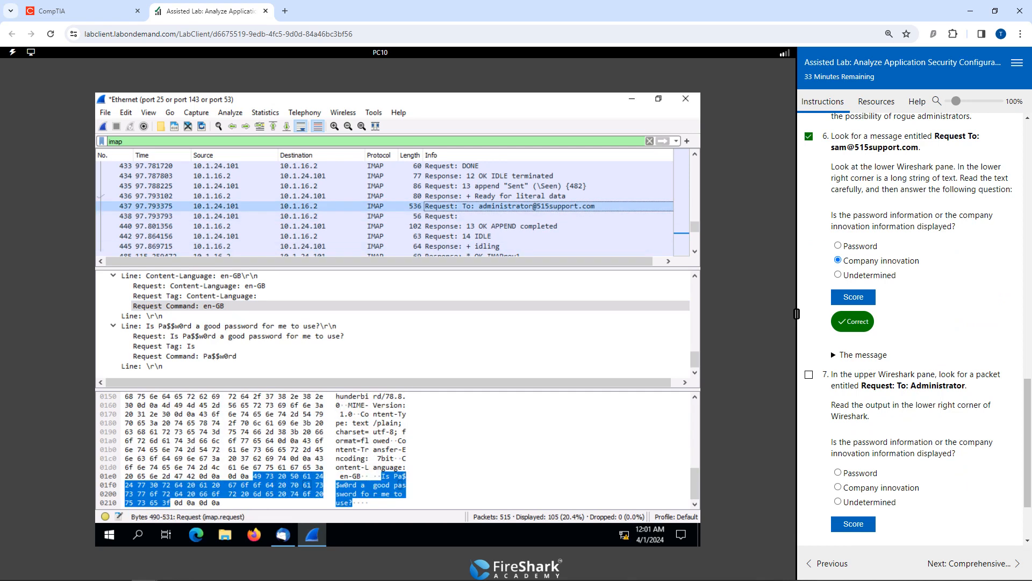
Inspect the message body in the administrator packet's bytes and submit Password as the answer to task 7.
{"action": "left_click", "coordinate": [400, 484]}
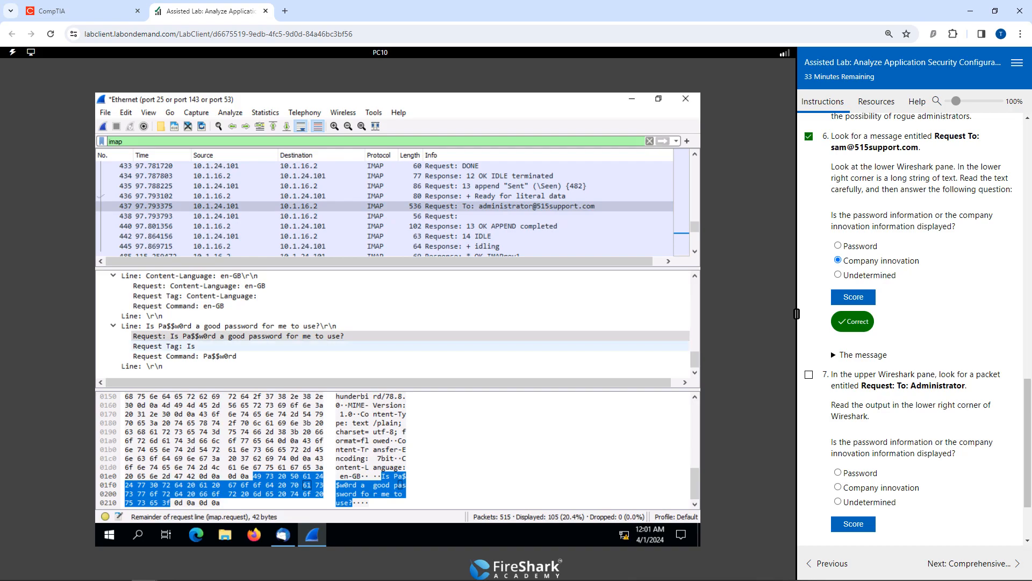
{"action": "scroll", "coordinate": [914, 323], "scroll_direction": "down", "scroll_amount": 1}
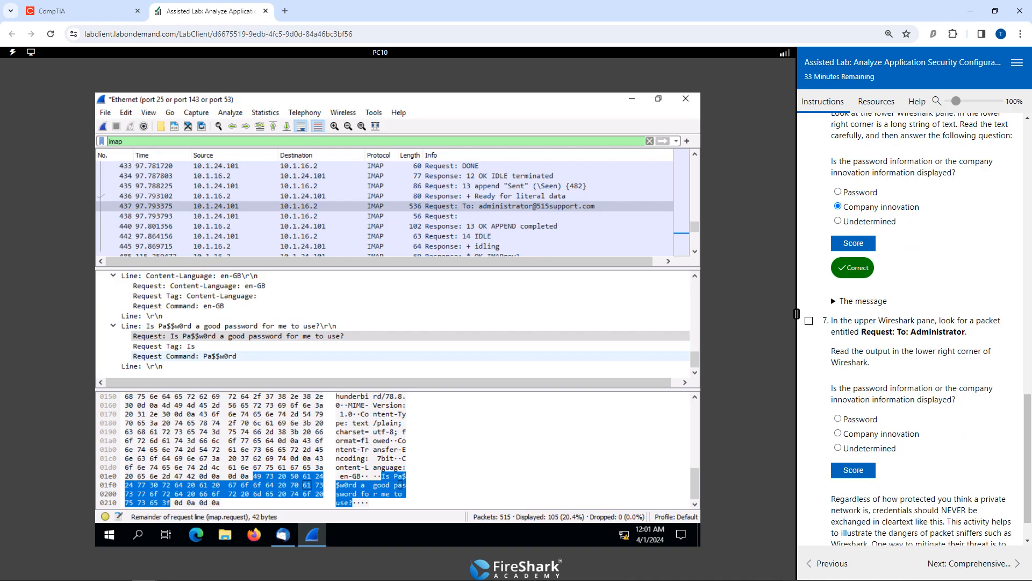
{"action": "left_click", "coordinate": [838, 419]}
{"action": "left_click", "coordinate": [853, 470]}
{"action": "scroll", "coordinate": [914, 322], "scroll_direction": "down", "scroll_amount": 1}
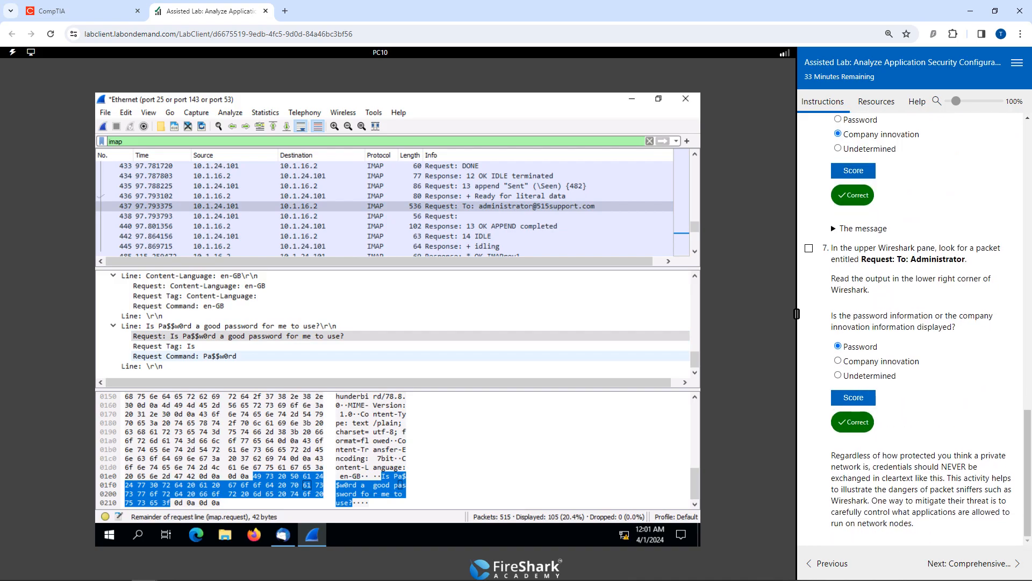
Mark task 7 as done and advance to the Comprehensive questions page, ticking off question 1.
{"action": "left_click", "coordinate": [809, 248]}
{"action": "scroll", "coordinate": [914, 323], "scroll_direction": "up", "scroll_amount": 9}
{"action": "scroll", "coordinate": [914, 322], "scroll_direction": "down", "scroll_amount": 9}
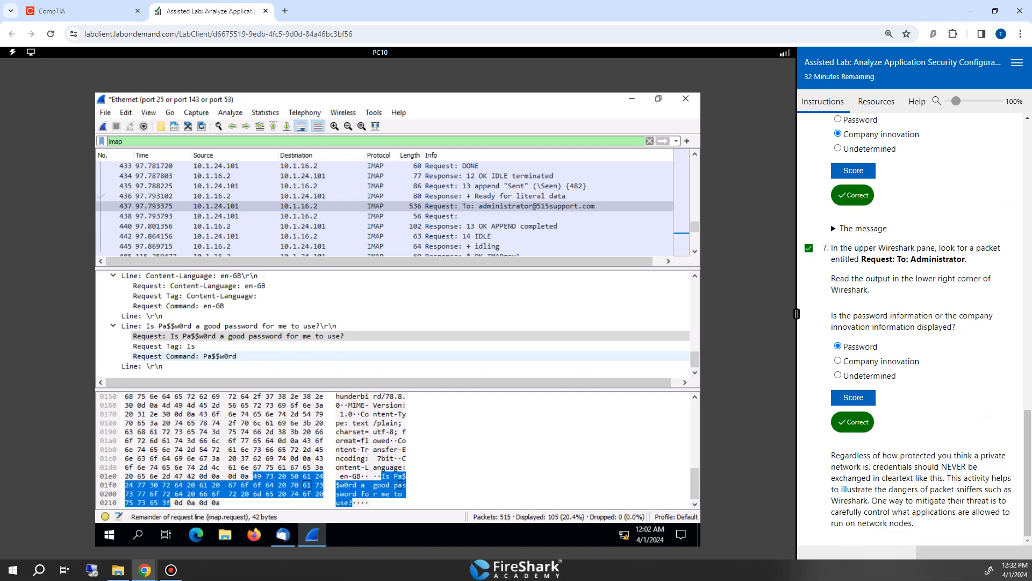
{"action": "left_click", "coordinate": [974, 563]}
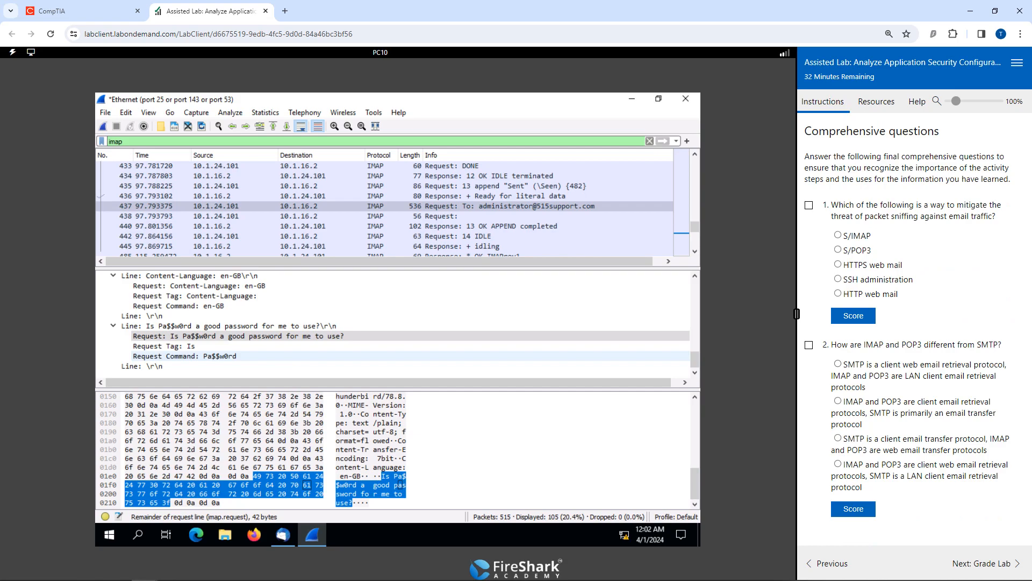
{"action": "left_click", "coordinate": [808, 206]}
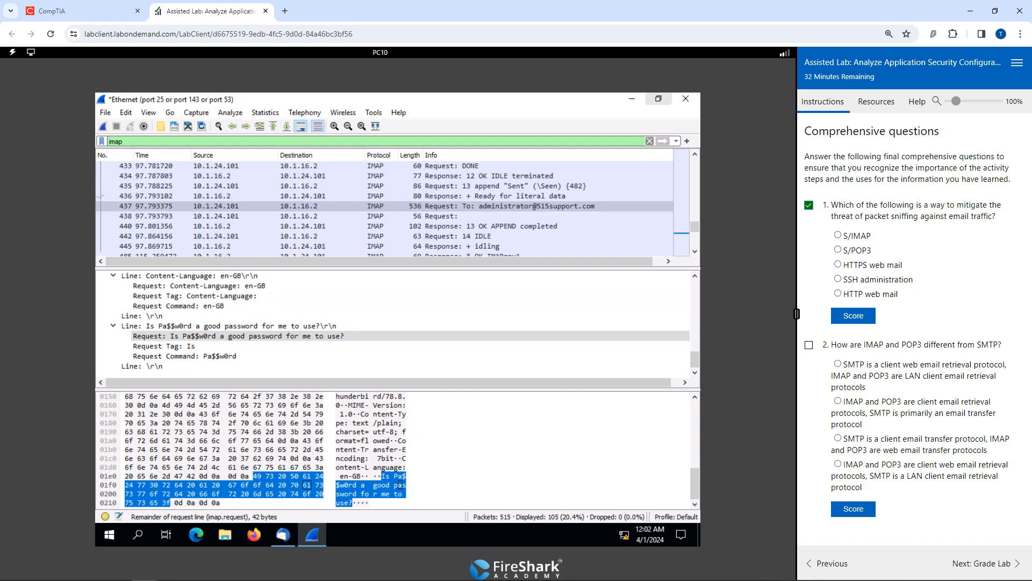
Quit Wireshark without saving the captured packets and close Thunderbird.
{"action": "left_click", "coordinate": [686, 98]}
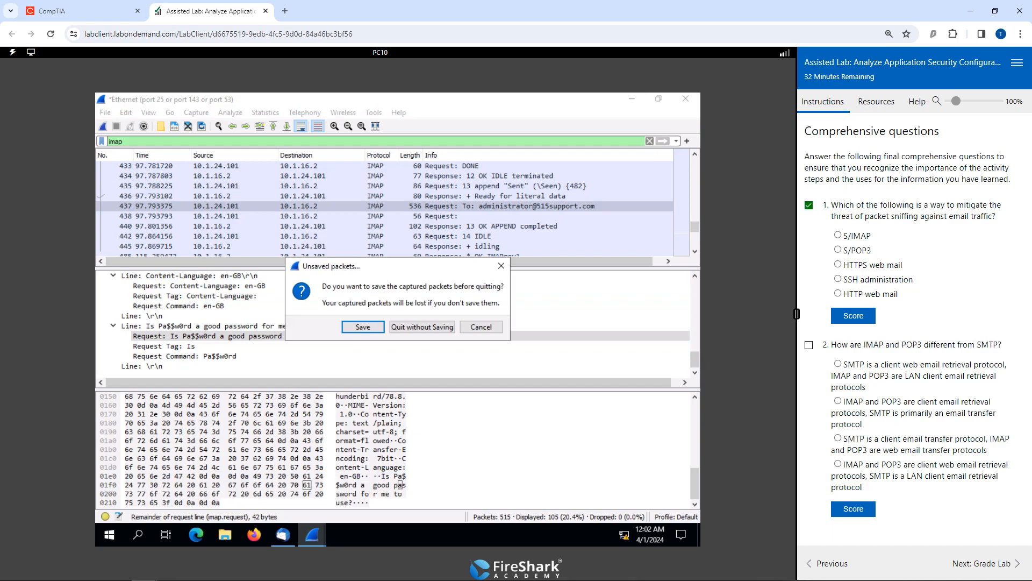
{"action": "left_click", "coordinate": [423, 326]}
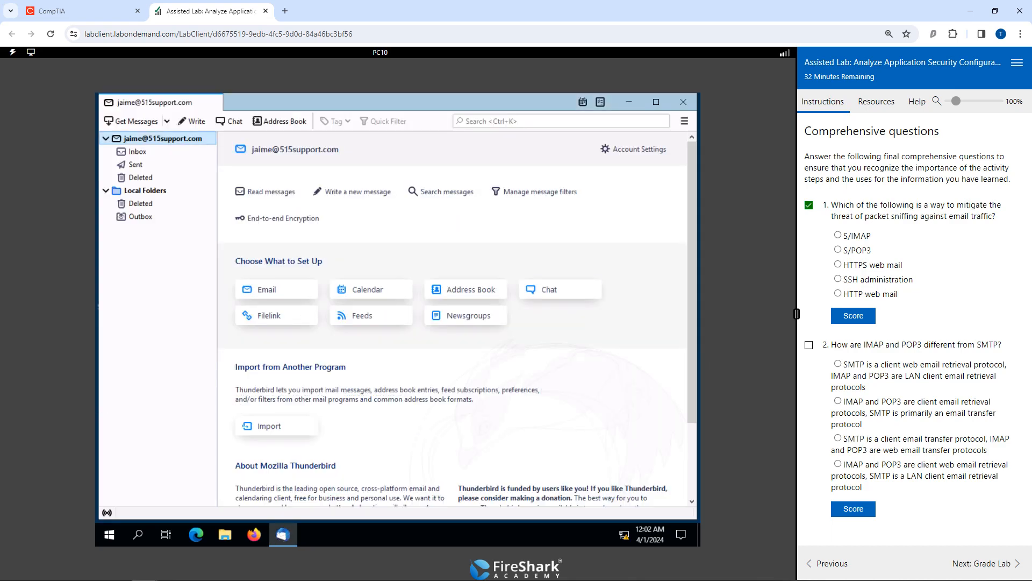
{"action": "left_click", "coordinate": [683, 101]}
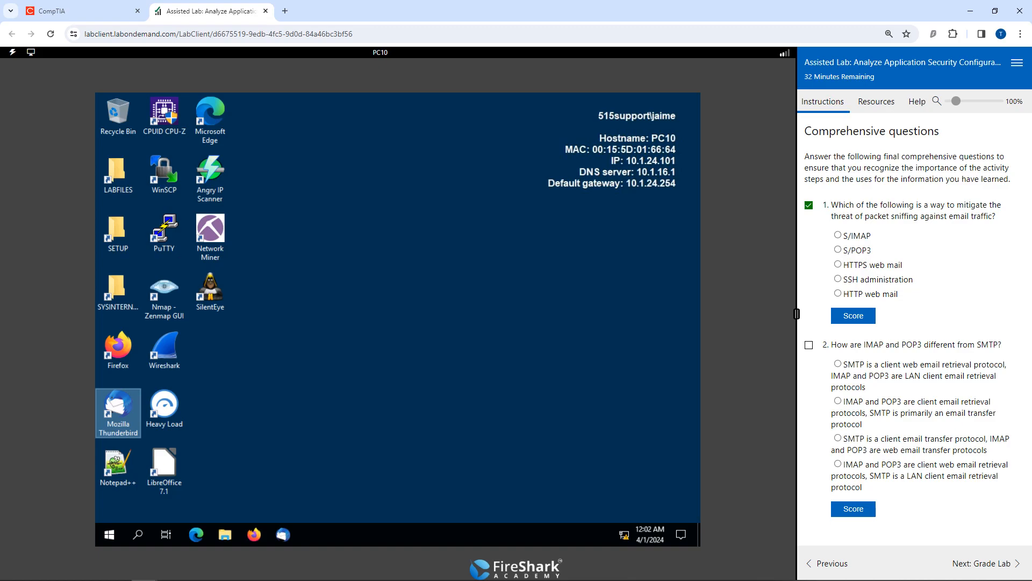
Submit HTTPS web mail as the way to mitigate packet sniffing against email traffic.
{"action": "left_click", "coordinate": [837, 264]}
{"action": "left_click", "coordinate": [853, 315]}
{"action": "scroll", "coordinate": [911, 329], "scroll_direction": "down", "scroll_amount": 1}
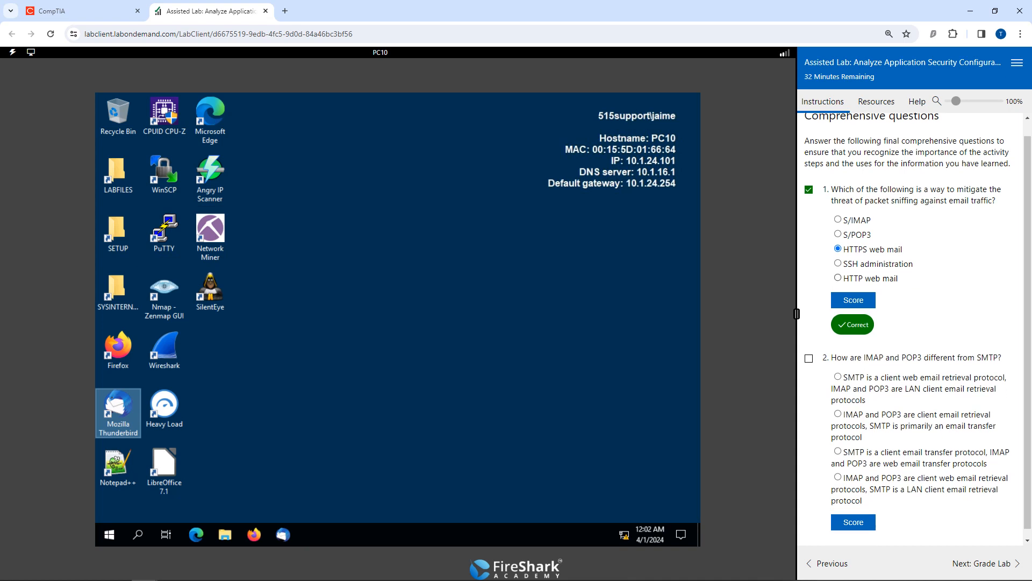
Mark question 2 as done and submit that IMAP and POP3 are client email retrieval protocols while SMTP is primarily an email transfer protocol.
{"action": "left_click", "coordinate": [808, 350]}
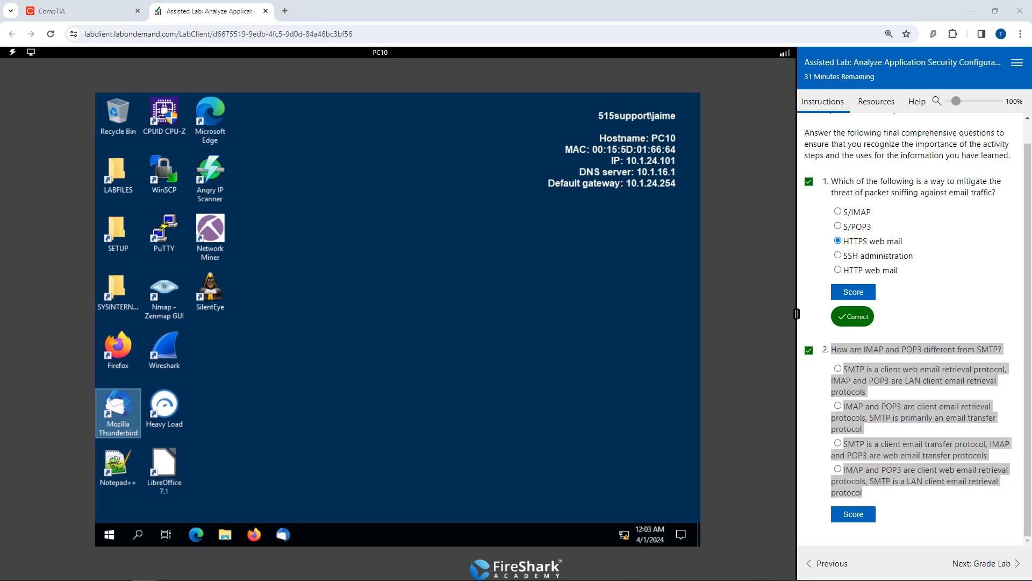
{"action": "left_click", "coordinate": [935, 516]}
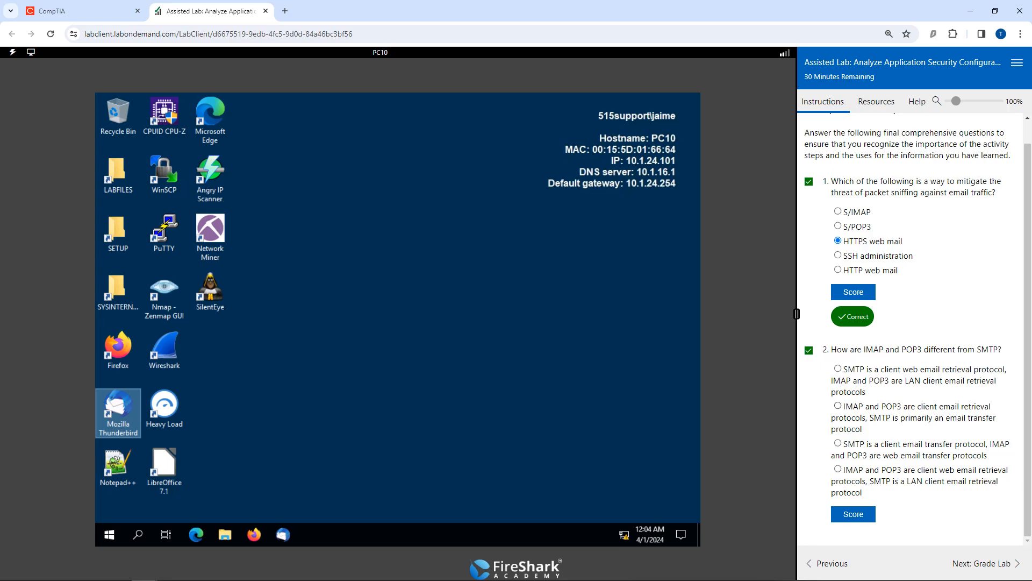
{"action": "left_click", "coordinate": [838, 406]}
{"action": "left_click", "coordinate": [853, 514]}
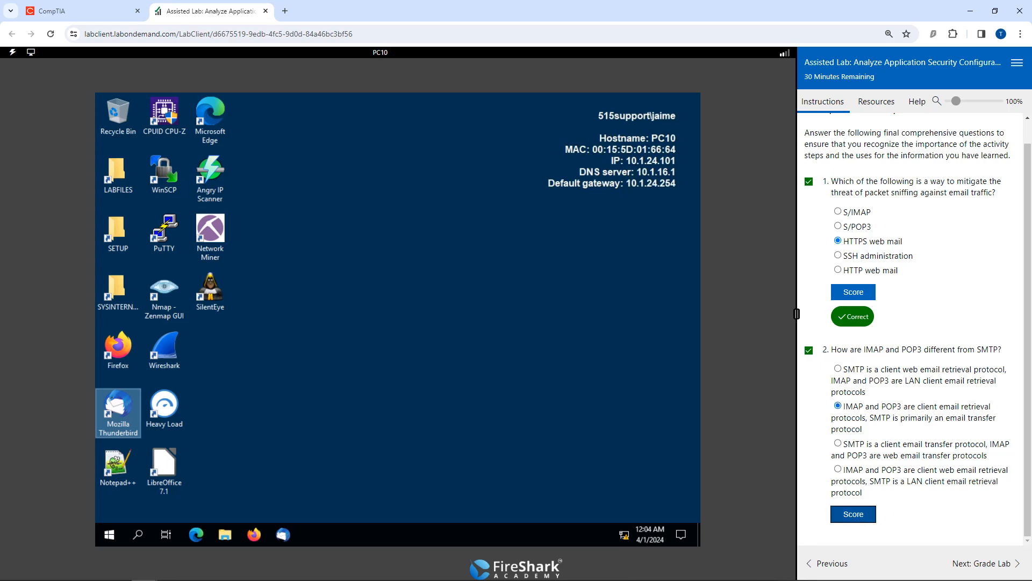
{"action": "scroll", "coordinate": [918, 329], "scroll_direction": "down", "scroll_amount": 1}
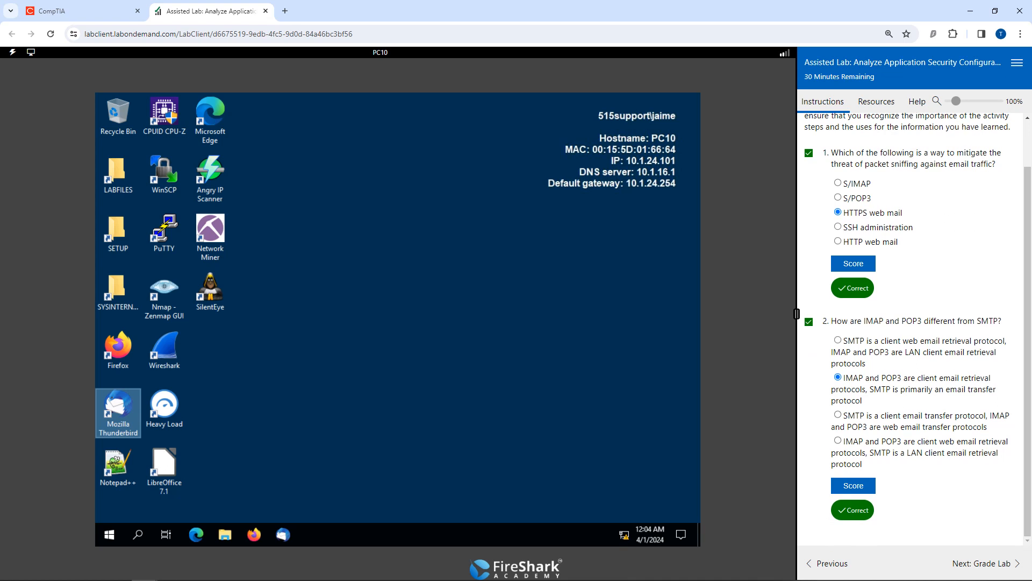